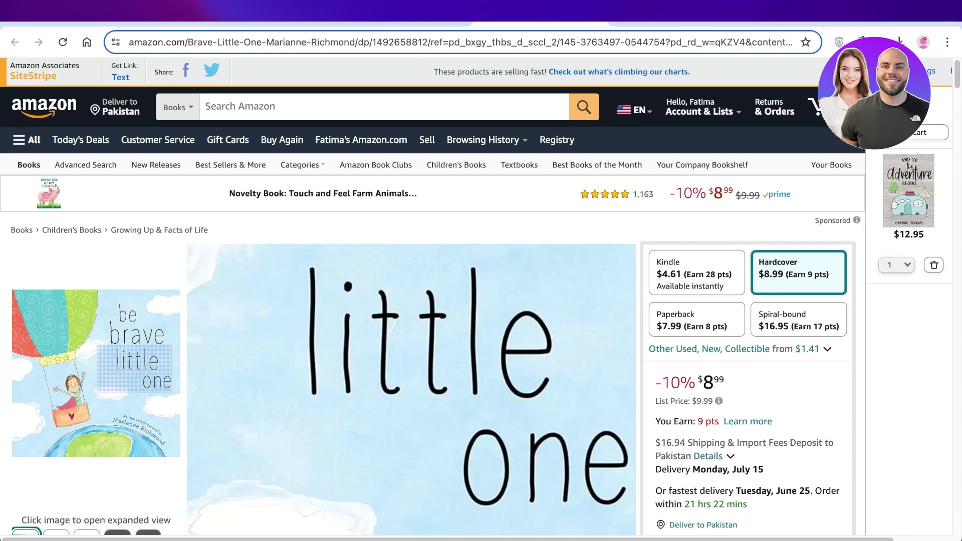
# Step: Open the image gallery of the Be Brave Little One book and examine its cover and several inside illustrations
pyautogui.click(136, 361)
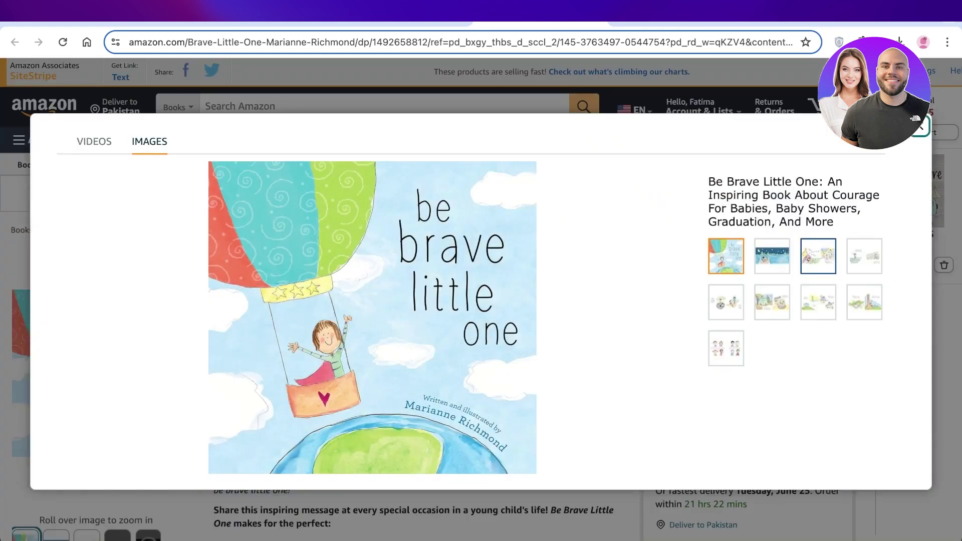
pyautogui.click(772, 256)
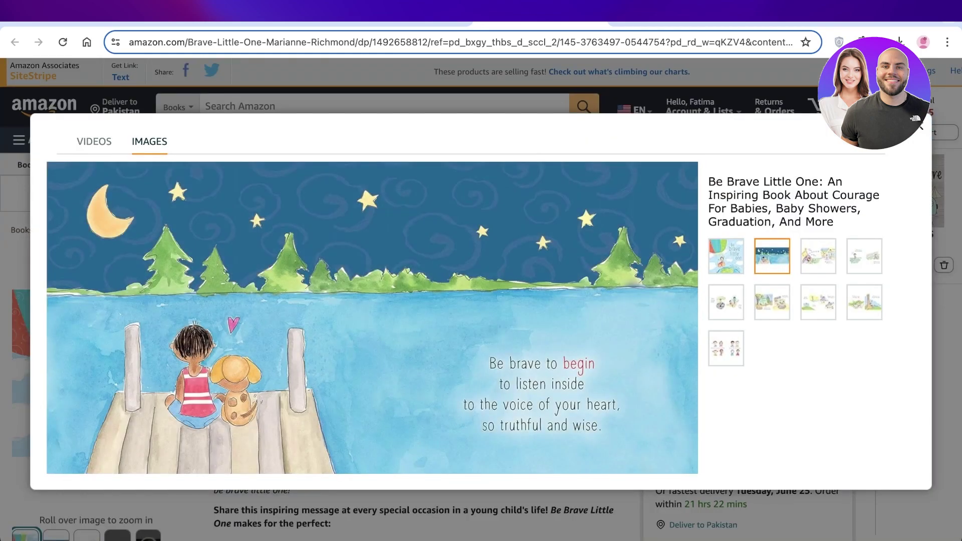
pyautogui.click(818, 257)
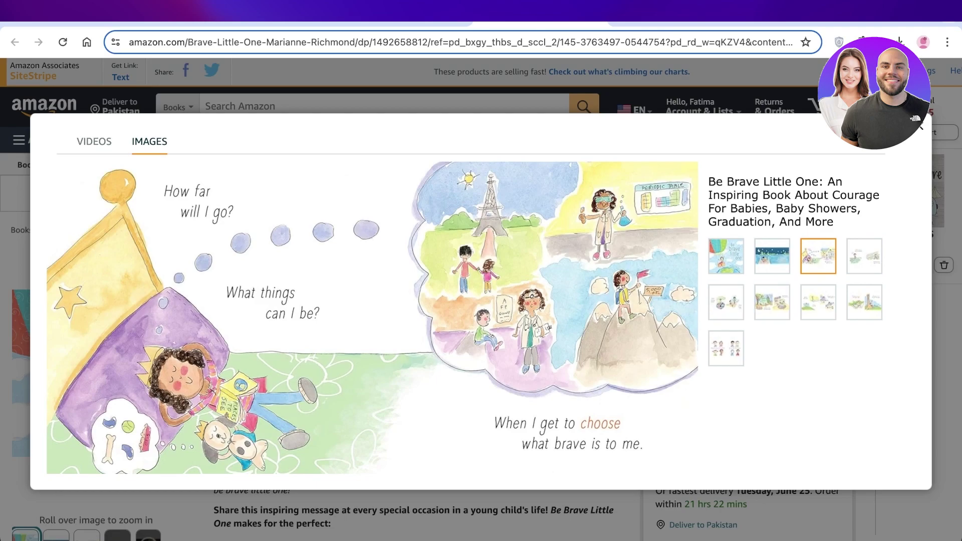
pyautogui.click(726, 302)
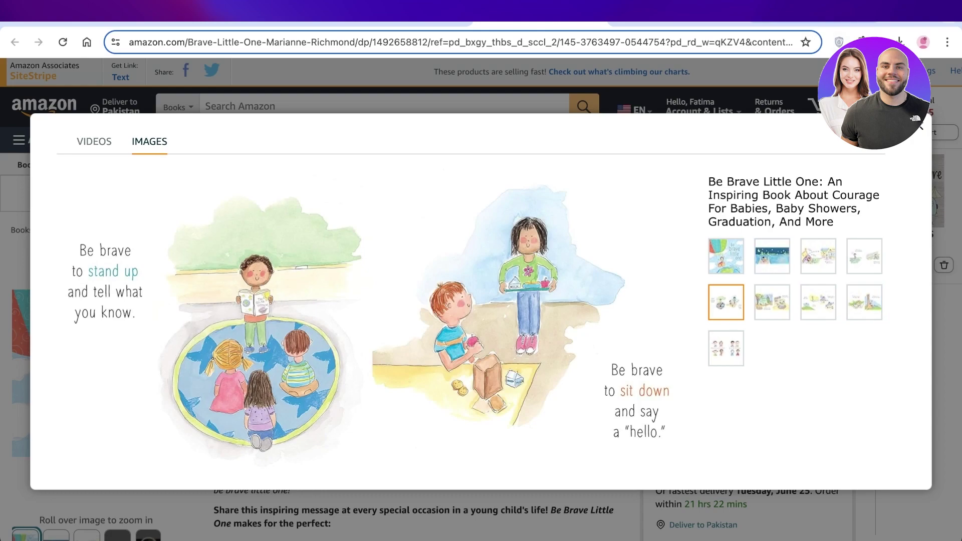
pyautogui.click(817, 16)
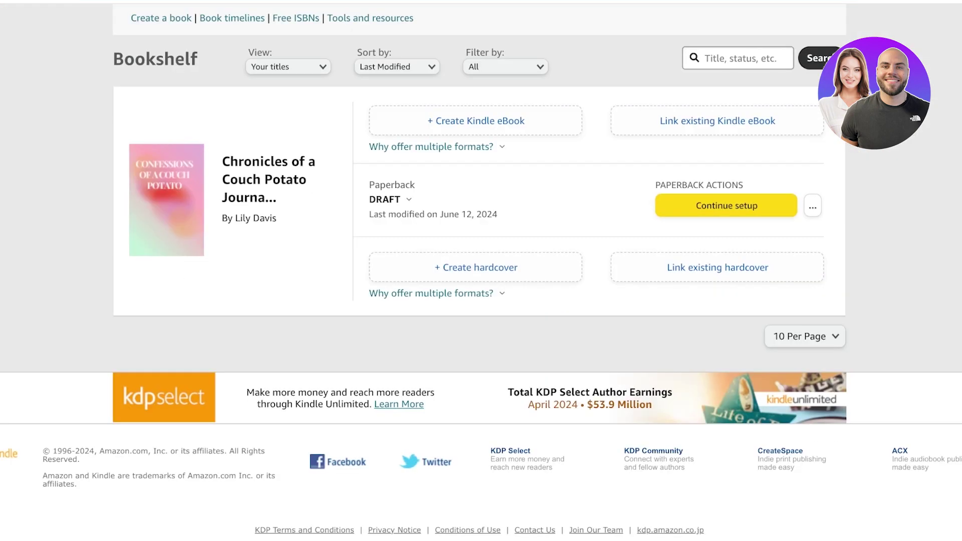
# Step: Switch to Kindle Direct Publishing and look over the title creation section and the draft paperback on the bookshelf
pyautogui.scroll(7, 481, 270)
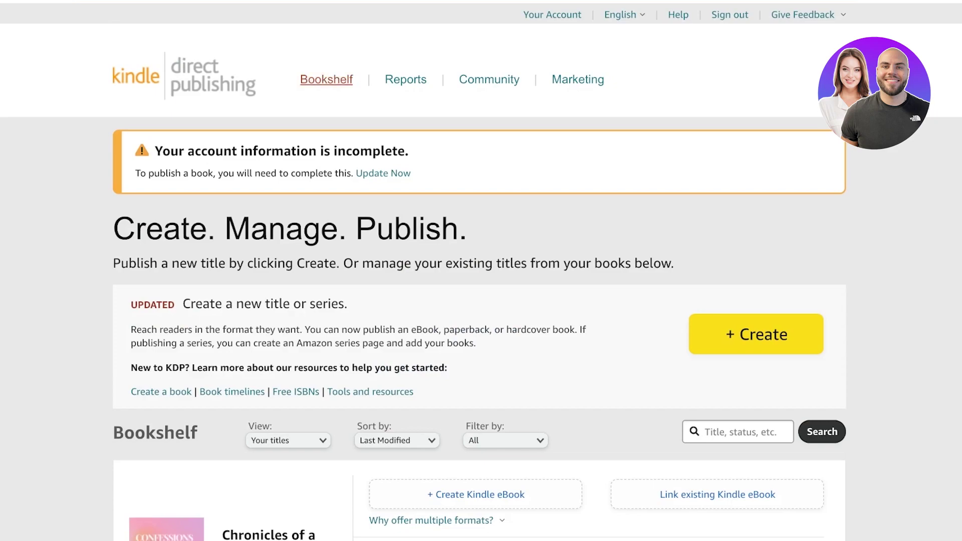
pyautogui.scroll(-7, 481, 270)
pyautogui.scroll(3, 481, 271)
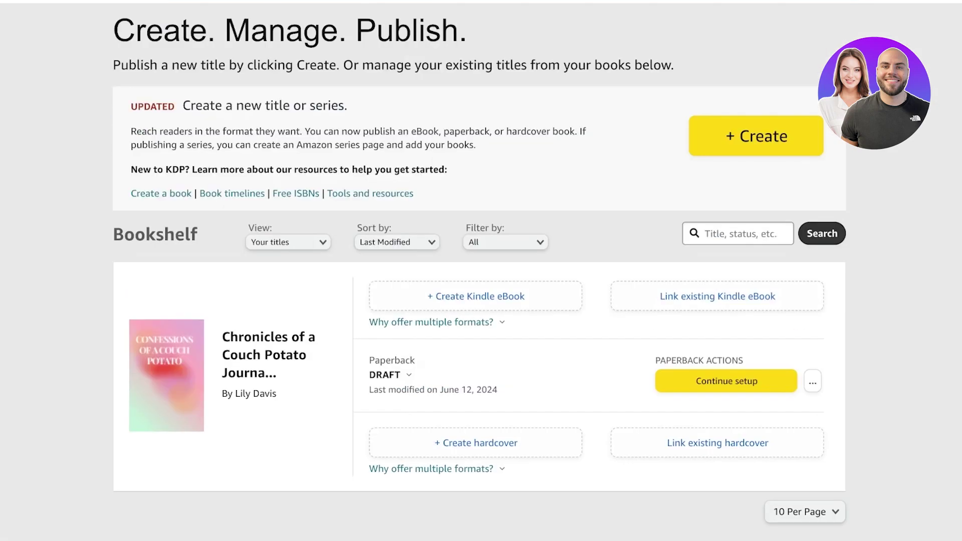
pyautogui.scroll(-3, 481, 271)
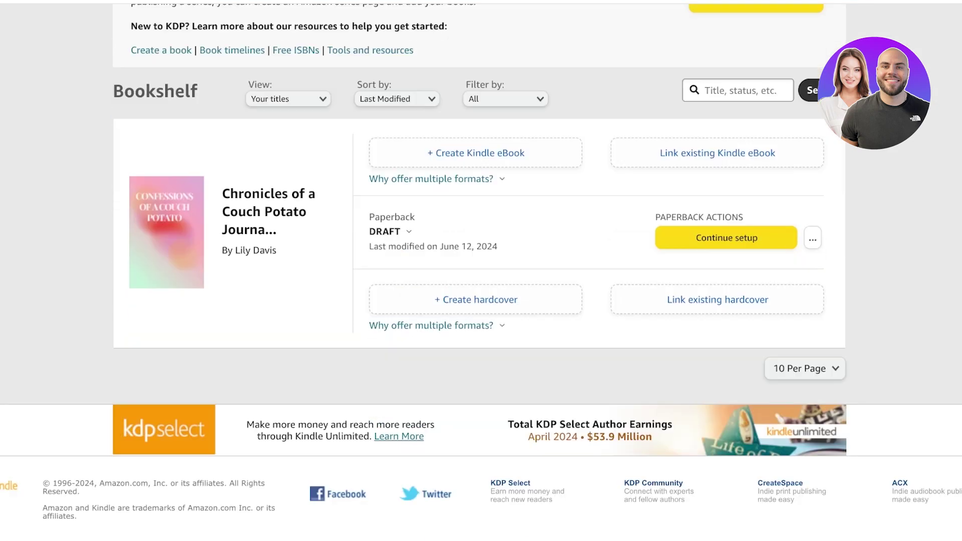
pyautogui.scroll(7, 481, 271)
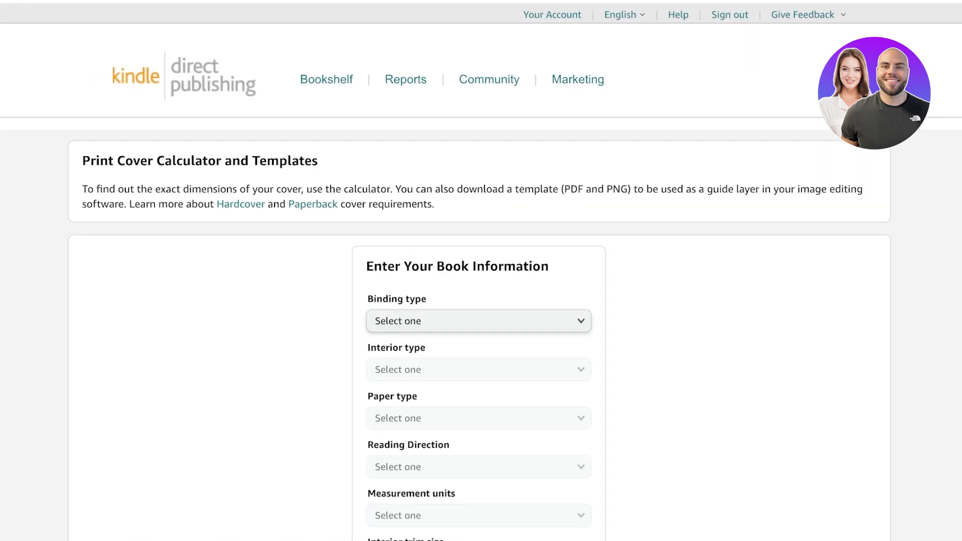
# Step: In the KDP print cover calculator, set the binding type to Paperback and the interior type to Premium color
pyautogui.scroll(-1, 481, 270)
pyautogui.click(479, 302)
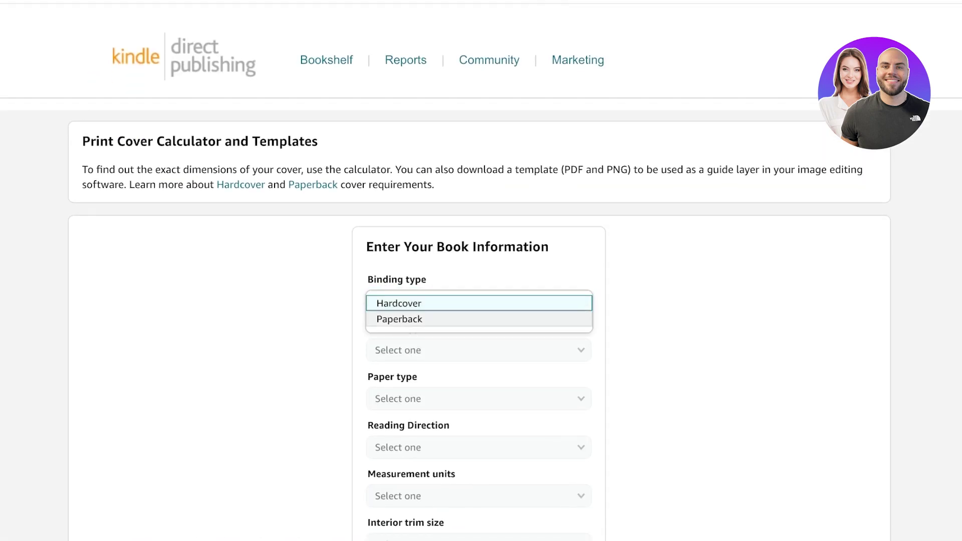
pyautogui.click(479, 319)
pyautogui.scroll(-3, 479, 320)
pyautogui.click(479, 194)
pyautogui.click(479, 212)
# Step: Set the calculator's paper type to White paper and the reading direction to Right to Left
pyautogui.click(479, 243)
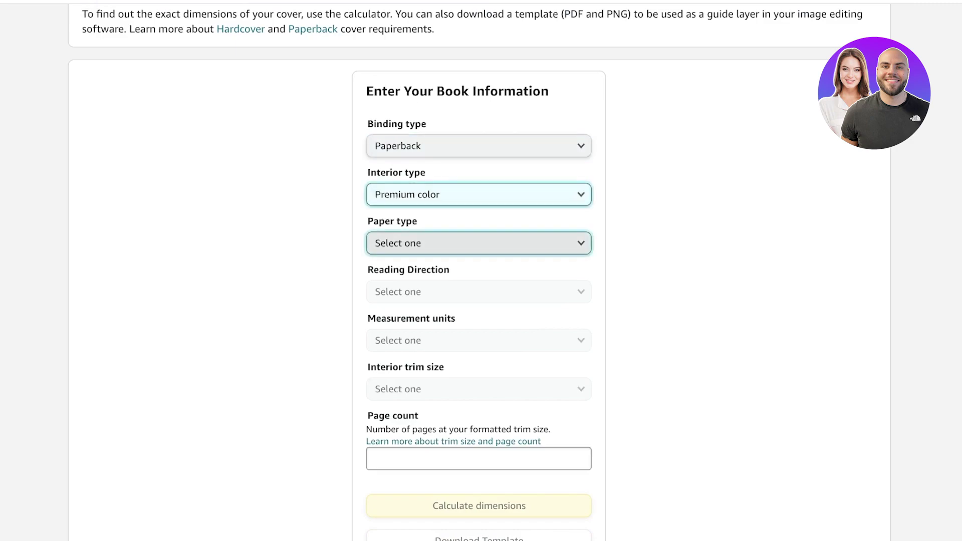
pyautogui.click(478, 244)
pyautogui.click(479, 291)
pyautogui.click(478, 312)
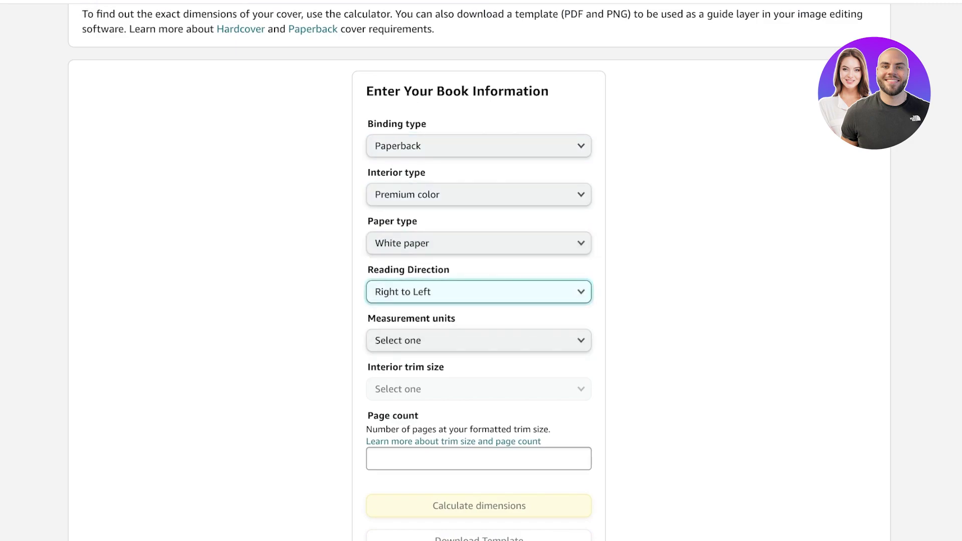
# Step: Set the calculator's measurement units to Inches and choose Custom trim size as the interior trim size
pyautogui.click(479, 340)
pyautogui.click(401, 357)
pyautogui.click(479, 340)
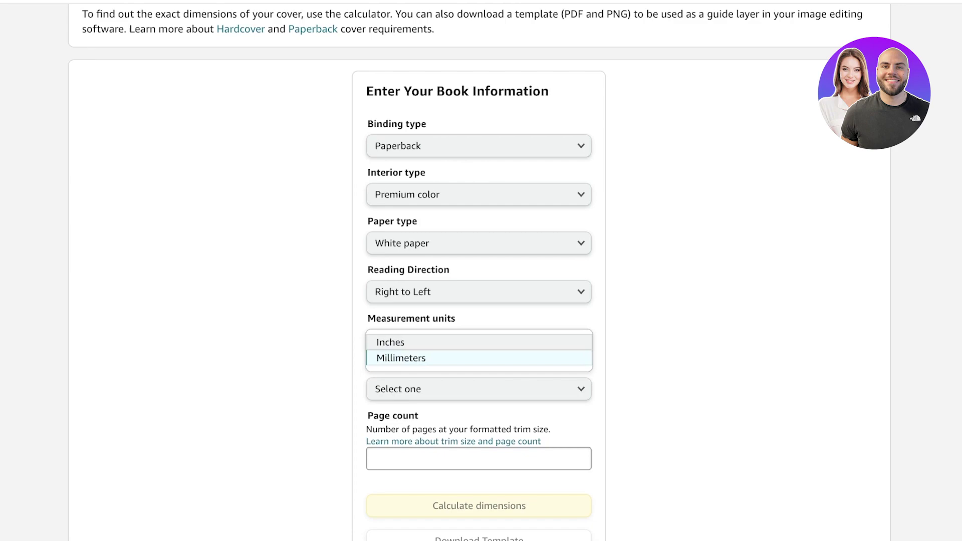
pyautogui.click(390, 343)
pyautogui.click(478, 389)
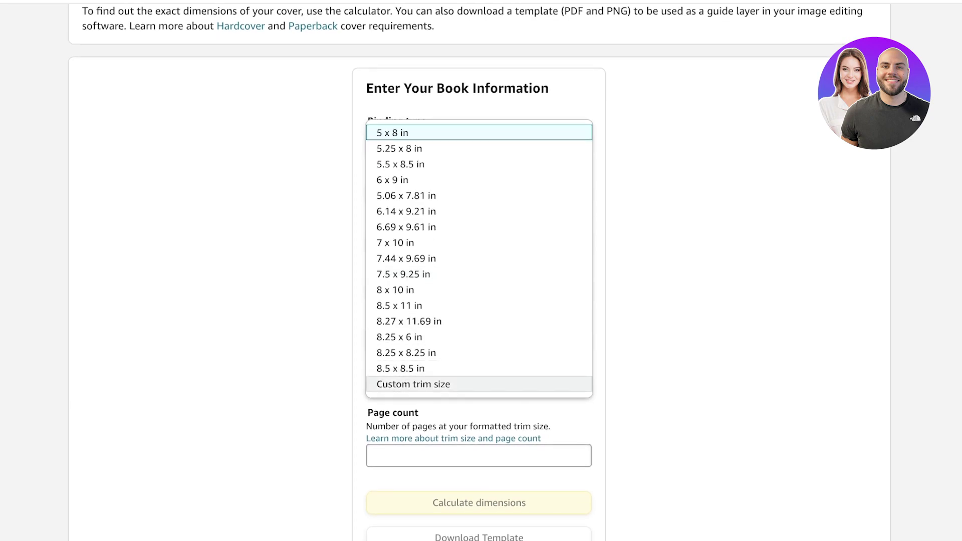
pyautogui.click(414, 384)
pyautogui.click(416, 431)
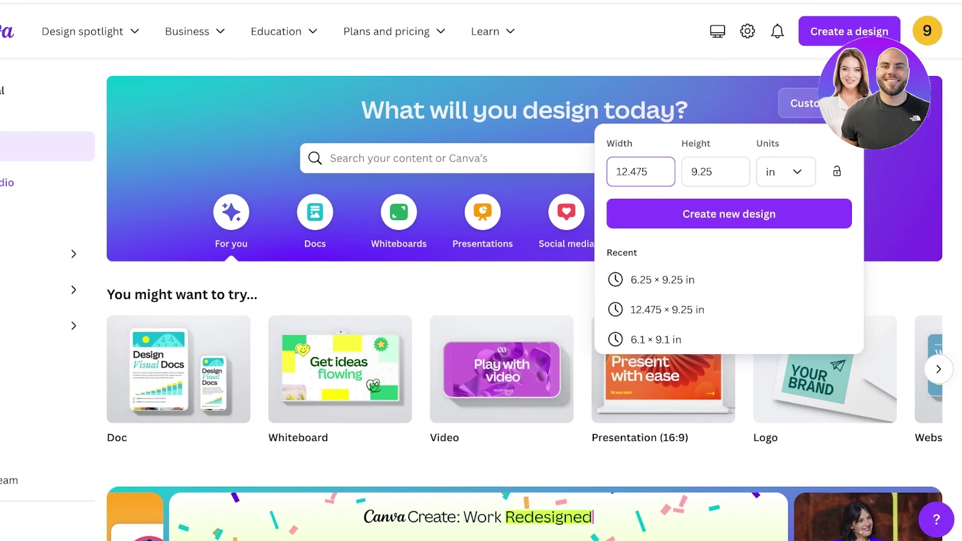
# Step: Switch to Canva and clear the width and height values of the custom-size design
pyautogui.hotkey('ctrl', 'a')
pyautogui.press('BackSpace')
pyautogui.press('Tab')
pyautogui.press('BackSpace')
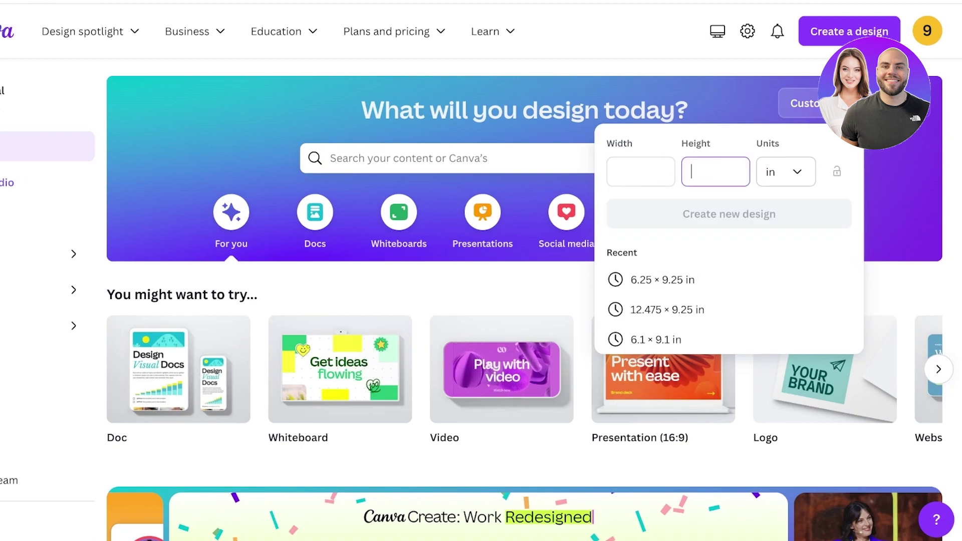
# Step: Change the custom design's units to px and back to in
pyautogui.click(785, 172)
pyautogui.click(782, 214)
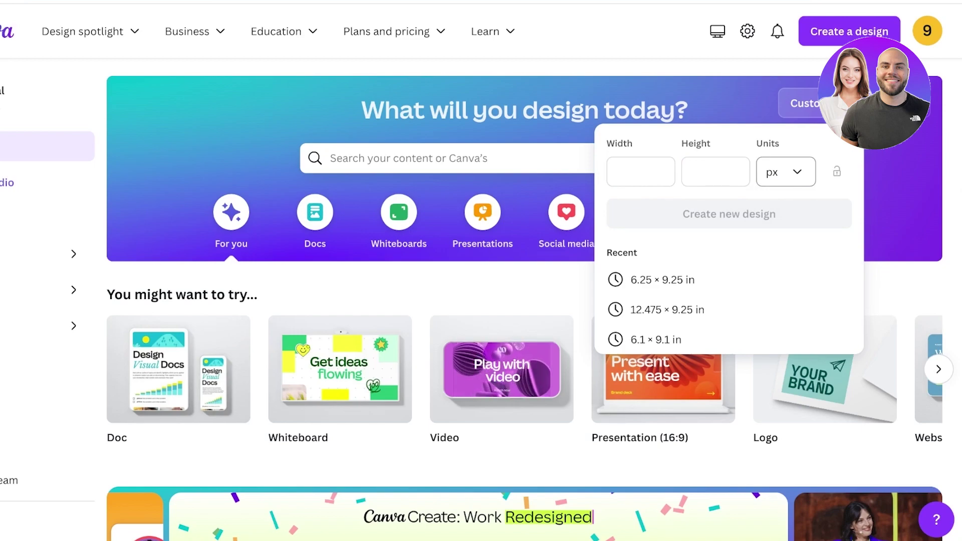
pyautogui.press('space')
pyautogui.press('Down')
pyautogui.click(749, 245)
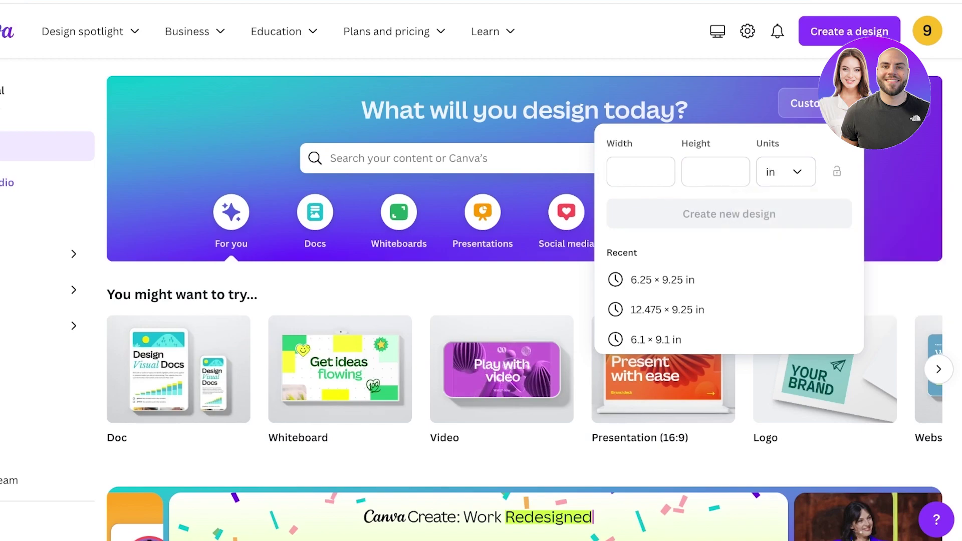
# Step: Set both the width and the height of the custom design to 10 in
pyautogui.click(641, 172)
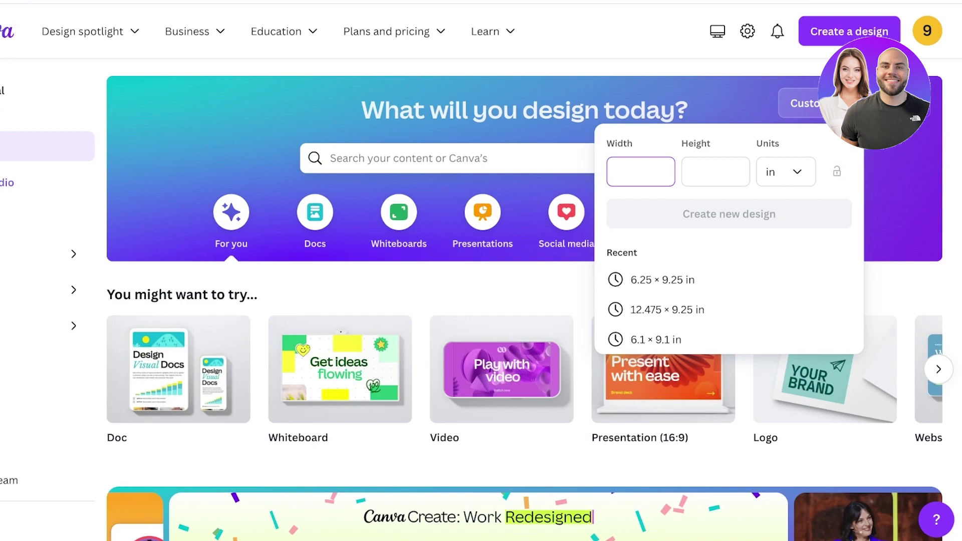
pyautogui.write('10')
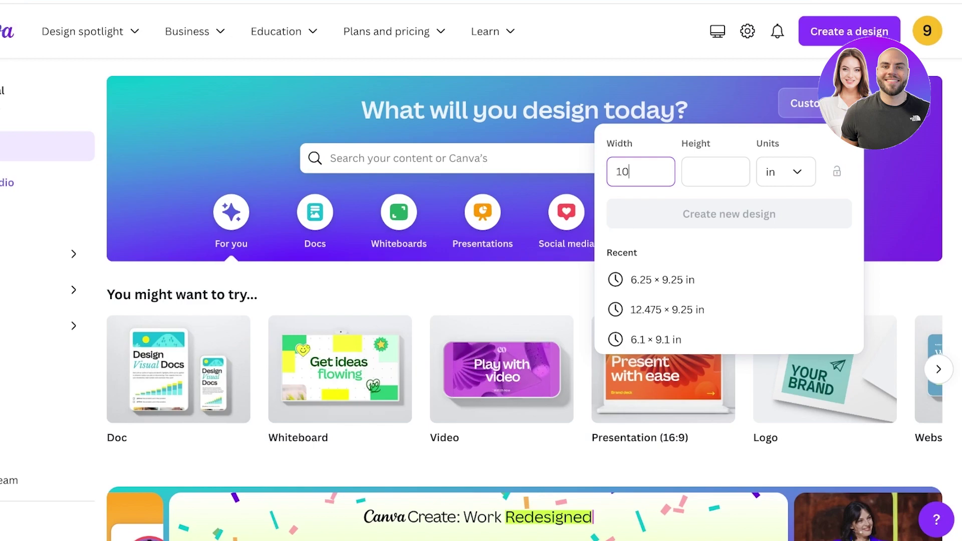
pyautogui.press('Tab')
pyautogui.write('10')
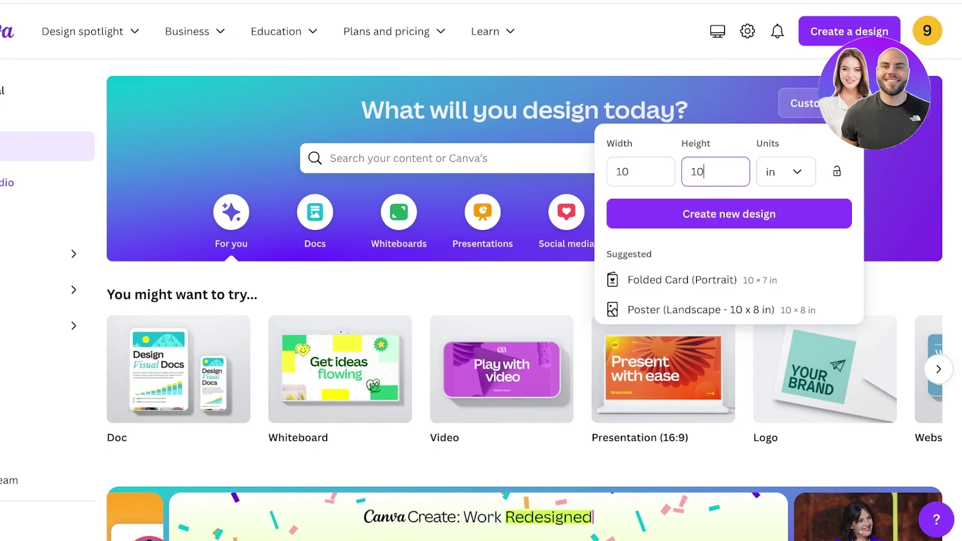
# Step: Change the custom design's width to 14 in
pyautogui.hotkey('shift', 'Tab')
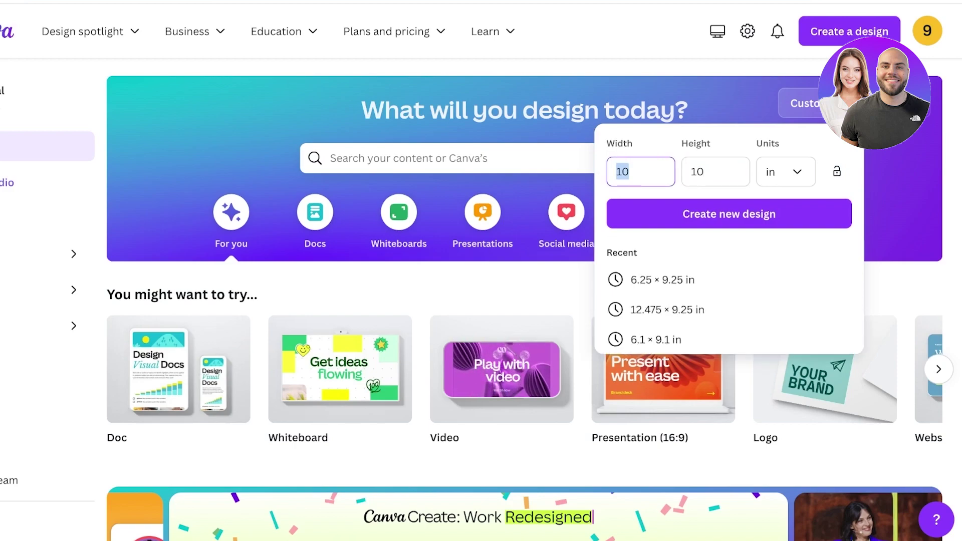
pyautogui.press('BackSpace')
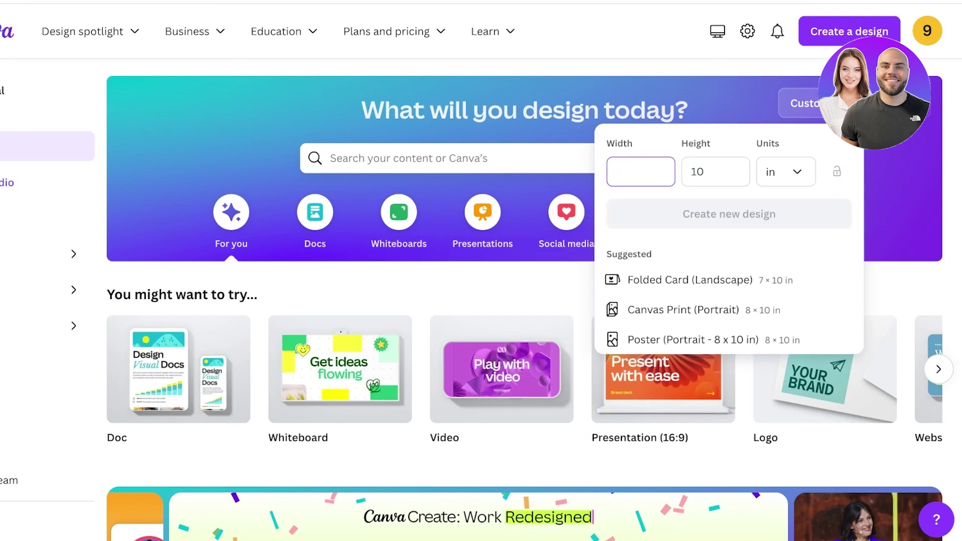
pyautogui.write('14')
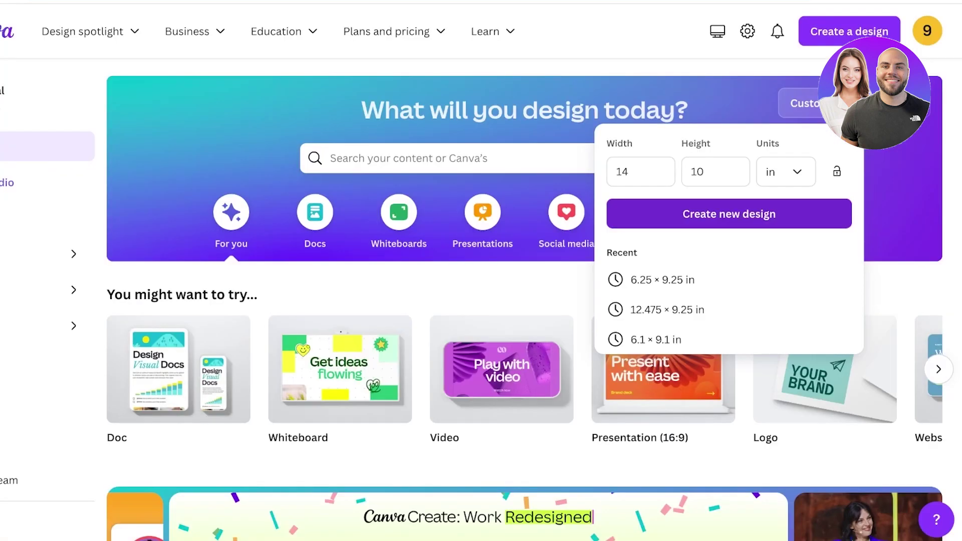
# Step: Search Canva for "storybook" templates and browse through the template covers
pyautogui.click(451, 158)
pyautogui.write('storyboo')
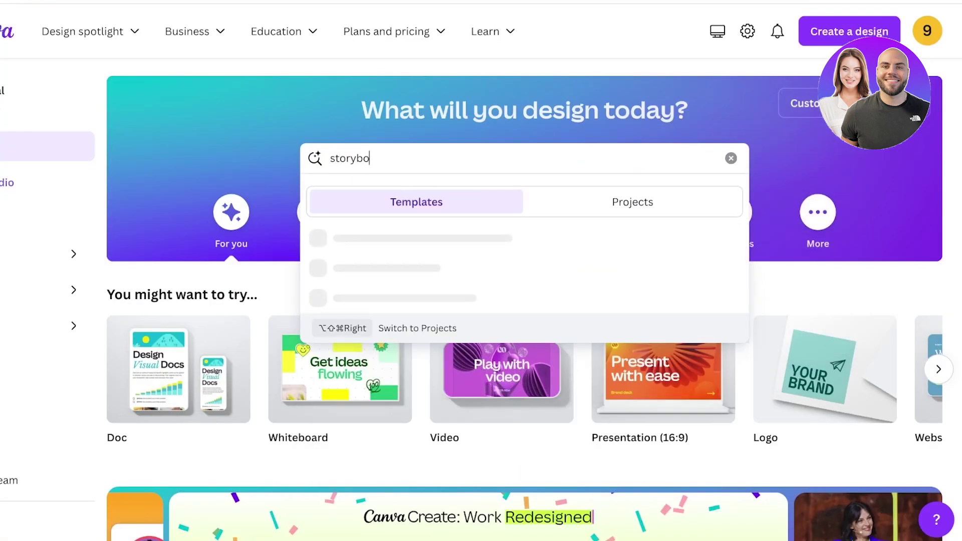
pyautogui.write('k')
pyautogui.press('Return')
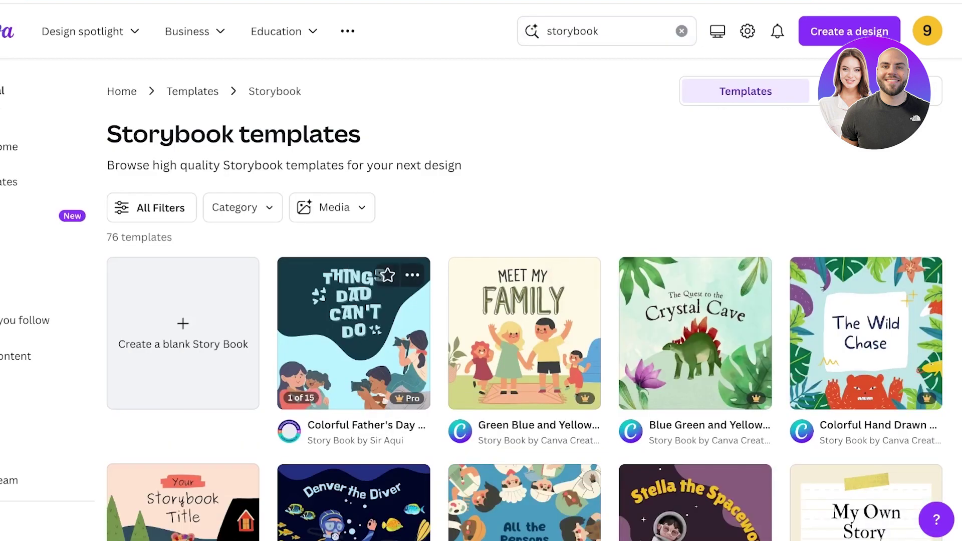
pyautogui.scroll(-10, 525, 301)
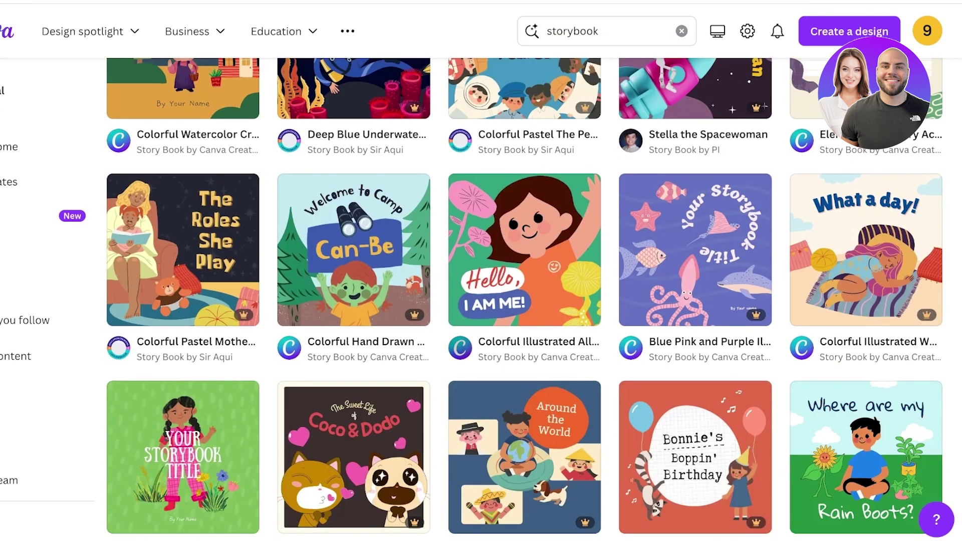
pyautogui.moveTo(460, 348)
pyautogui.scroll(8, 501, 300)
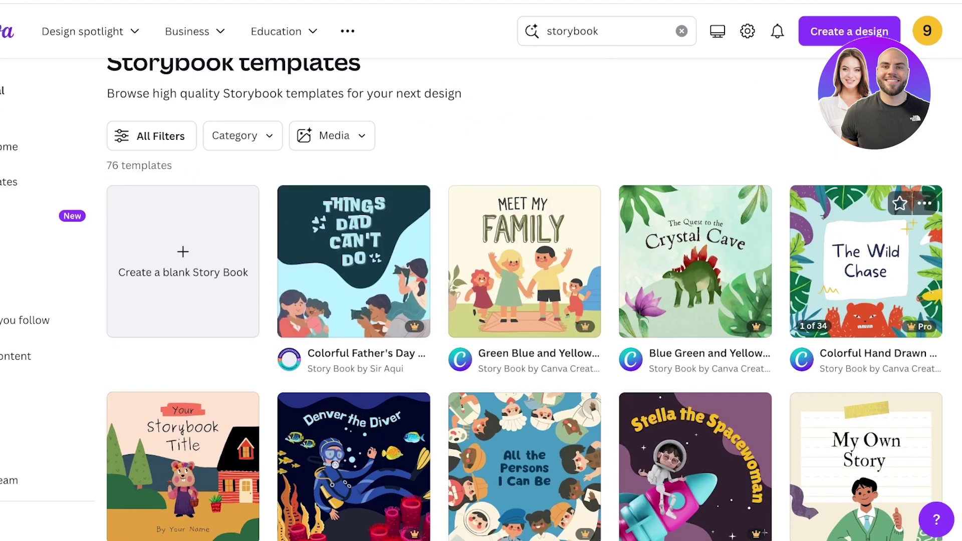
pyautogui.scroll(-3, 525, 330)
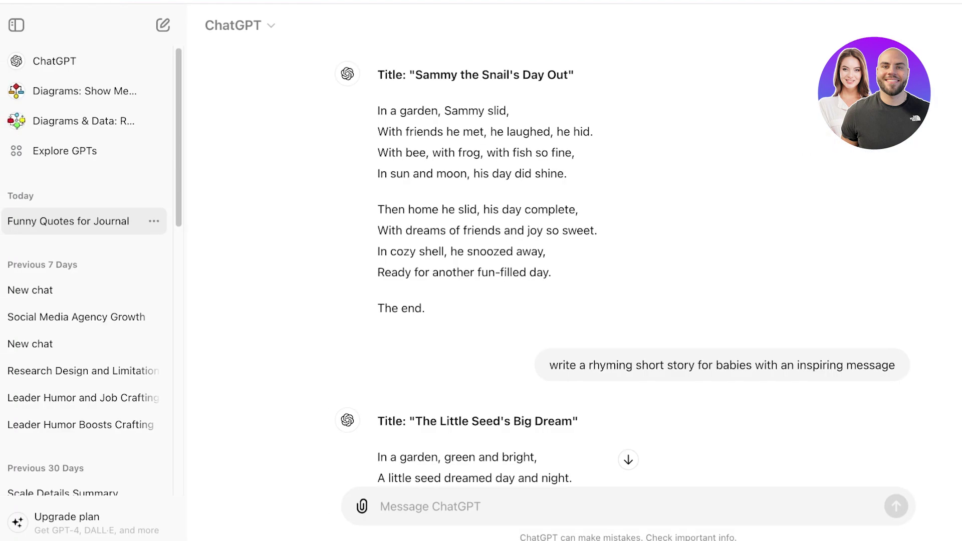
# Step: Switch to ChatGPT and read through the prompts and the rhyming short stories for babies in the conversation
pyautogui.scroll(4, 552, 250)
pyautogui.scroll(20, 552, 251)
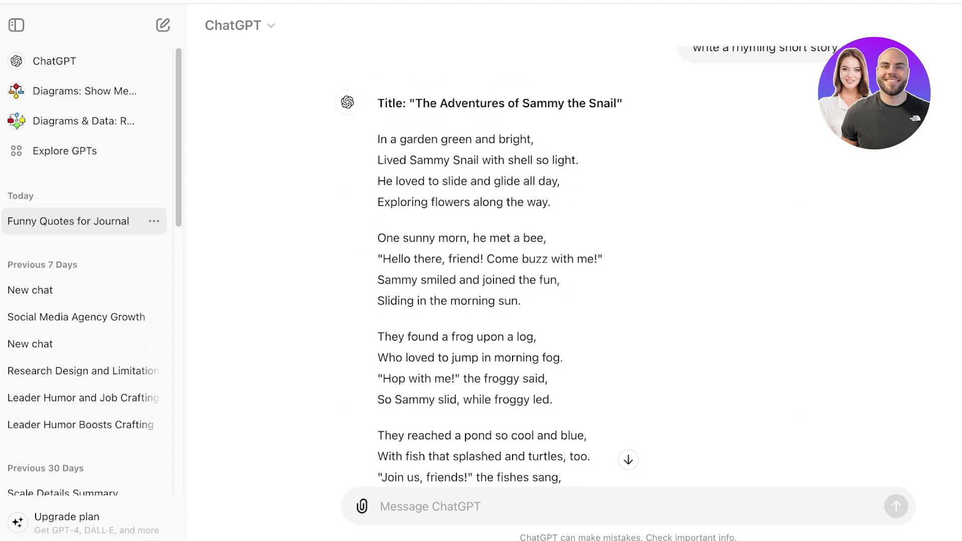
pyautogui.scroll(-10, 551, 251)
pyautogui.scroll(-20, 551, 251)
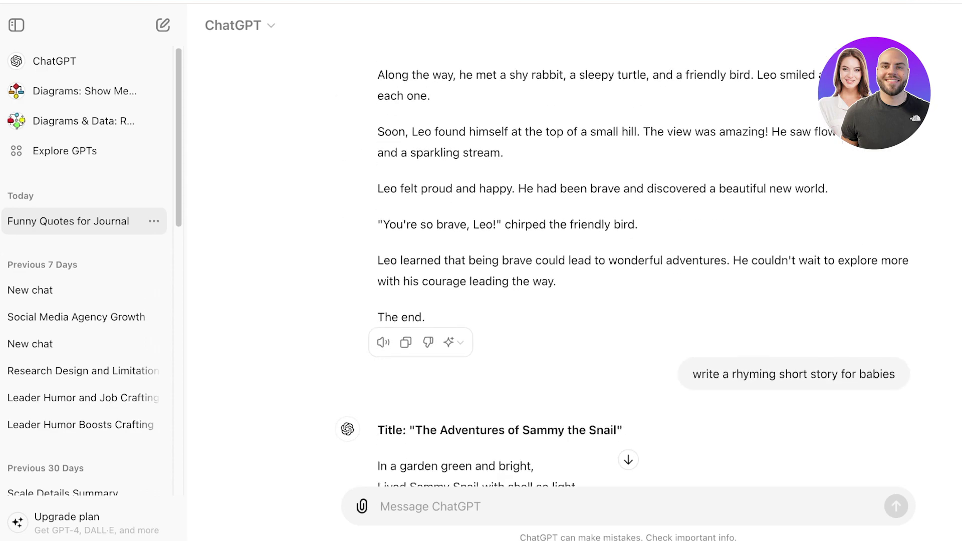
pyautogui.scroll(-15, 625, 266)
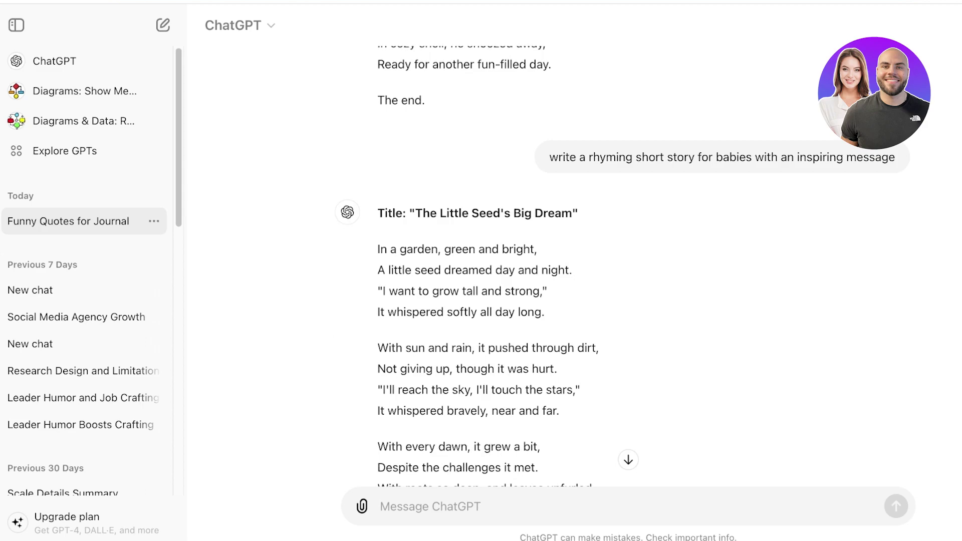
pyautogui.scroll(-20, 551, 250)
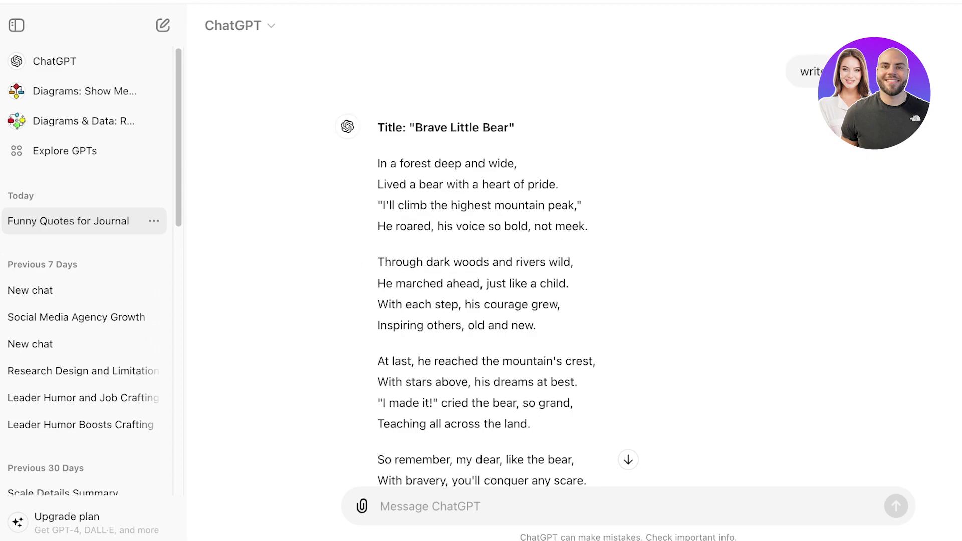
pyautogui.scroll(4, 551, 250)
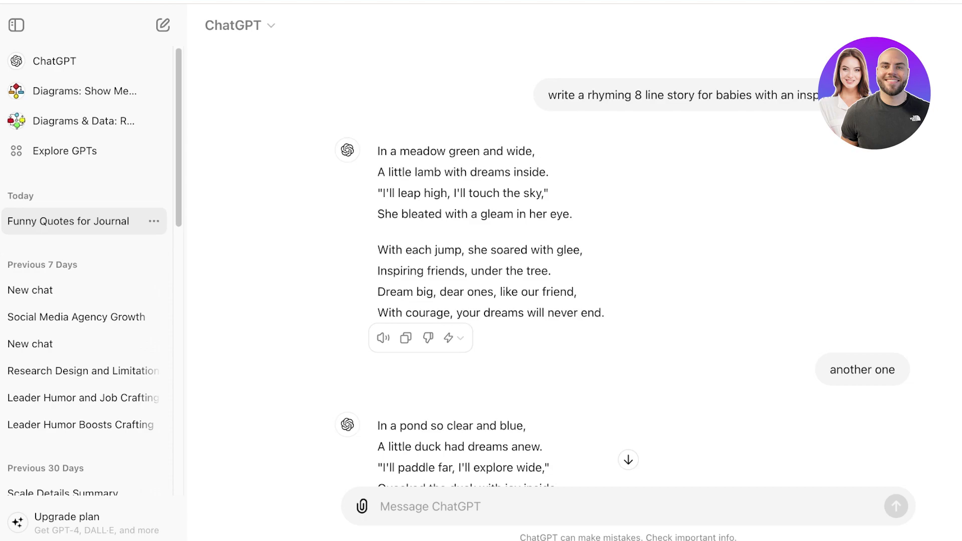
pyautogui.scroll(12, 624, 266)
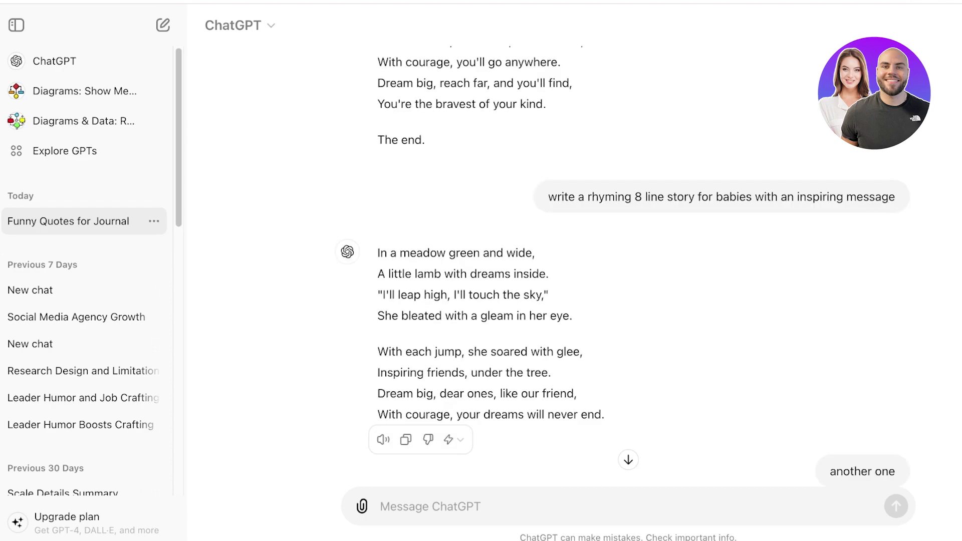
# Step: Read further through the rhyming stories in the ChatGPT conversation, including the little seed and Sammy the Snail
pyautogui.scroll(-15, 624, 262)
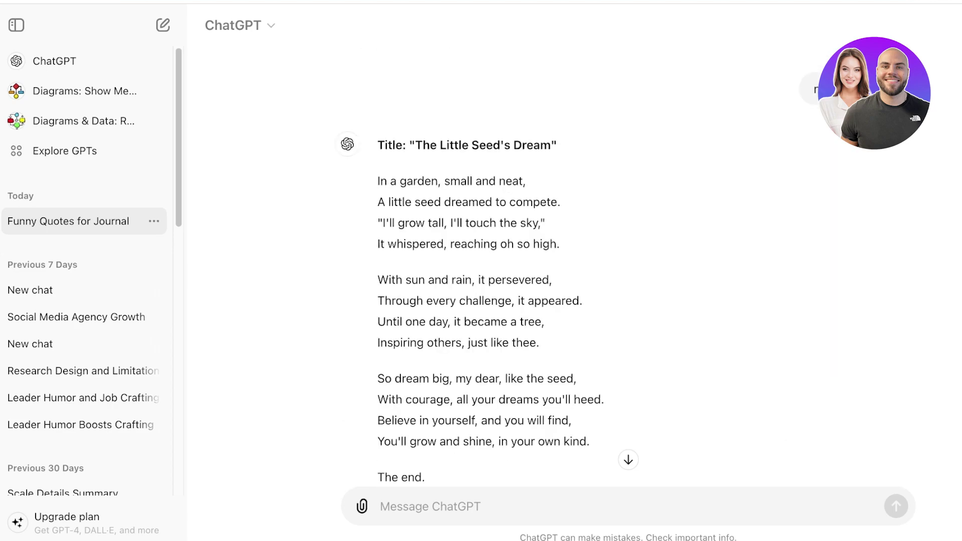
pyautogui.scroll(-3, 625, 262)
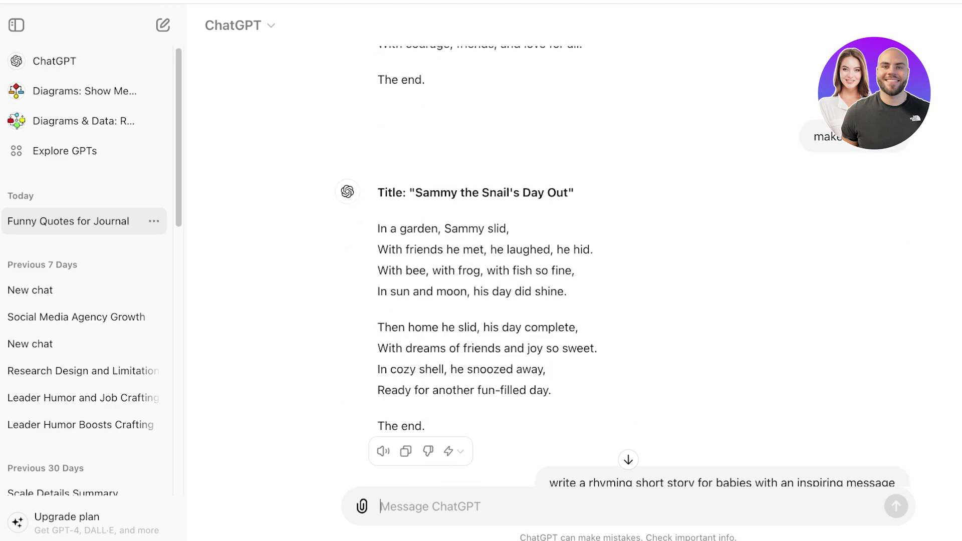
pyautogui.scroll(-3, 624, 262)
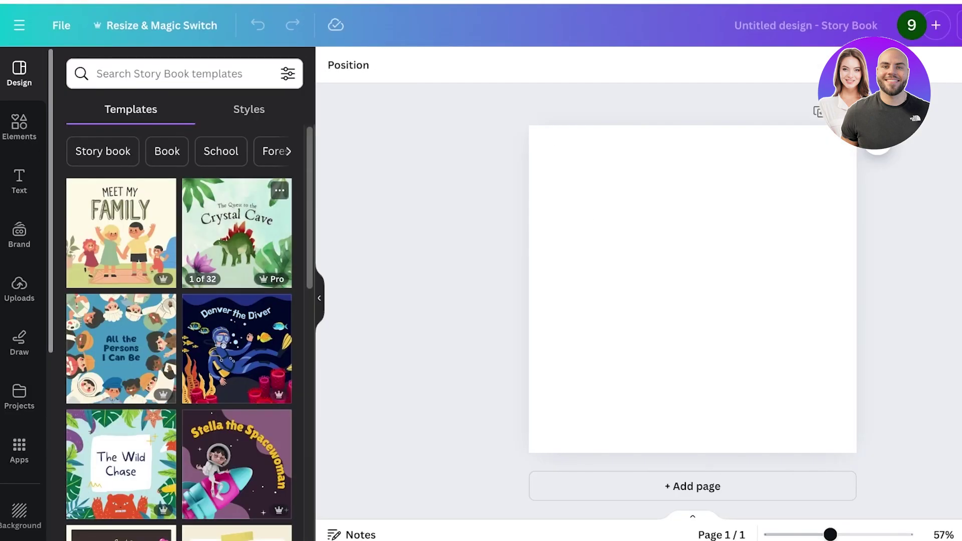
# Step: Switch to the blank Story Book design in Canva and set the page background to the light green #E5FFDA
pyautogui.click(637, 247)
pyautogui.click(638, 247)
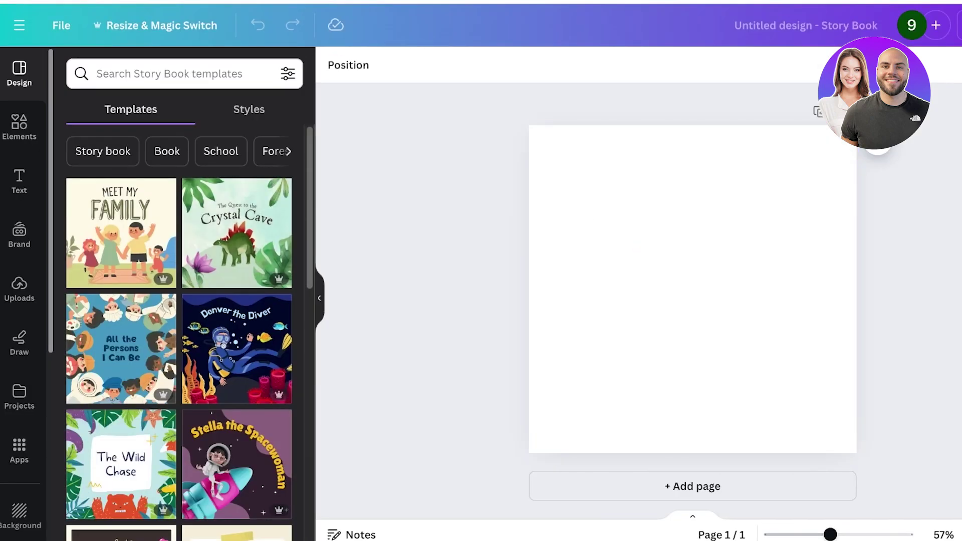
pyautogui.click(637, 247)
pyautogui.click(333, 65)
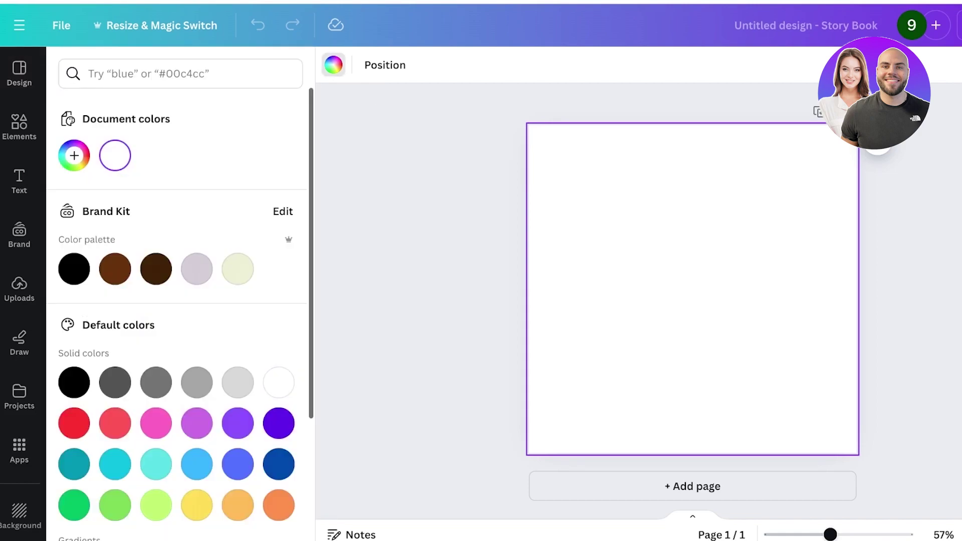
pyautogui.click(114, 505)
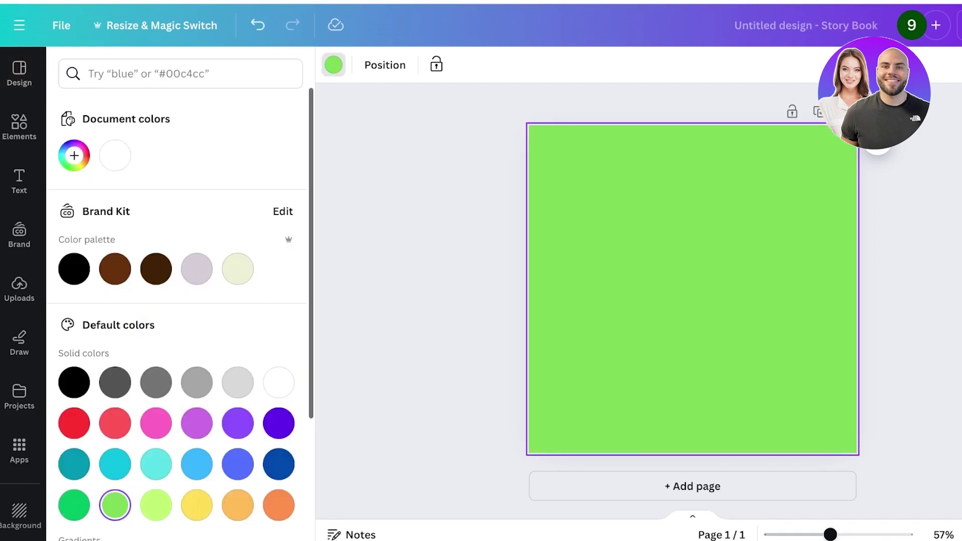
pyautogui.click(74, 156)
pyautogui.moveTo(93, 232); pyautogui.dragTo(100, 226)
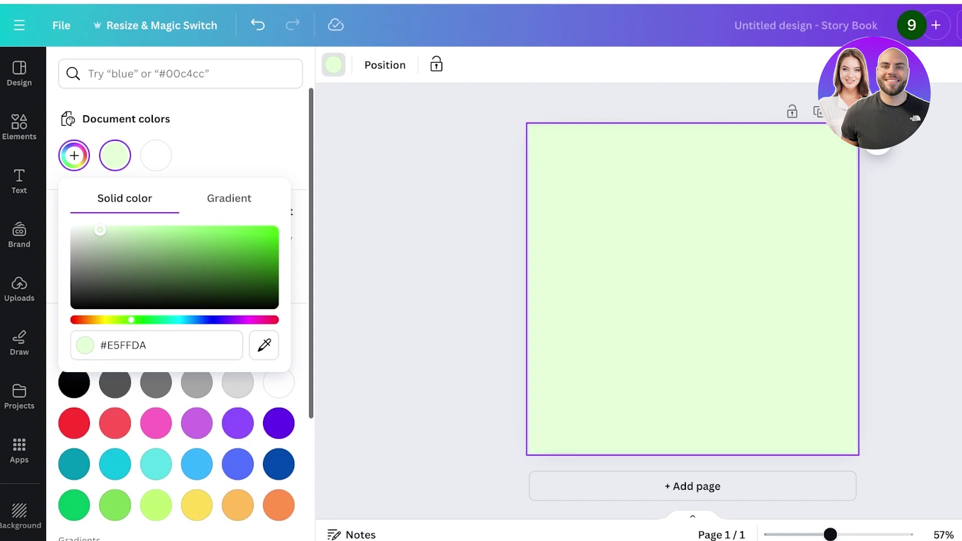
pyautogui.click(421, 260)
# Step: Search the elements for "gradient" and list all matching graphics
pyautogui.click(19, 127)
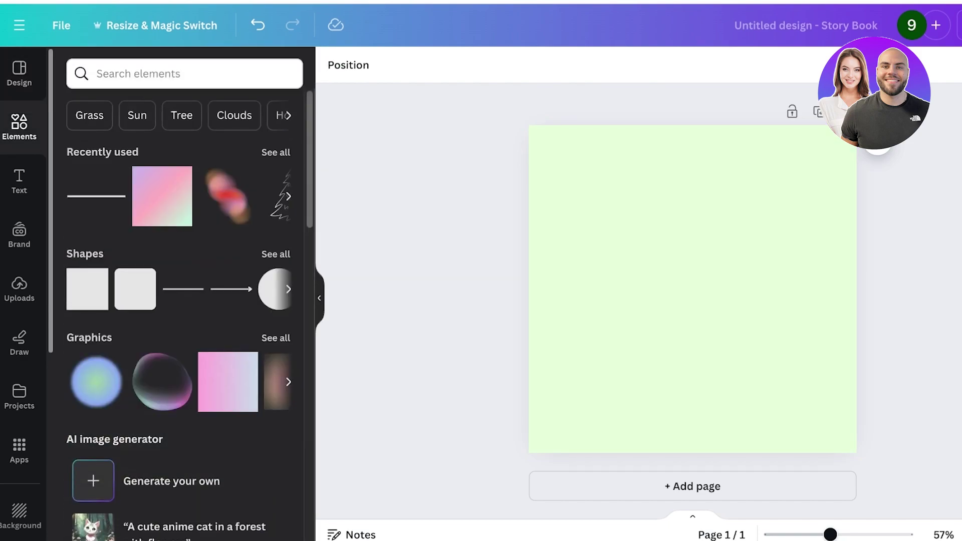
pyautogui.click(185, 74)
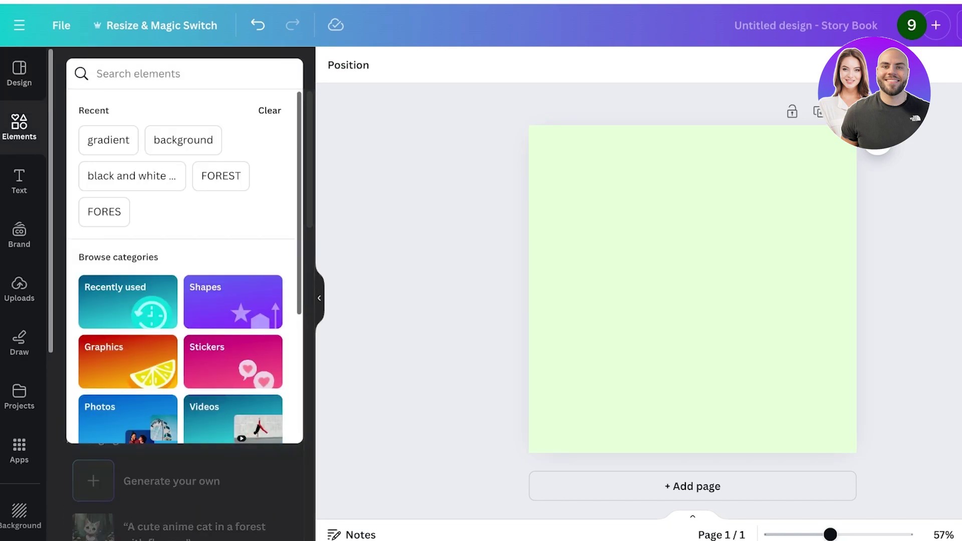
pyautogui.write('gradient')
pyautogui.press('Return')
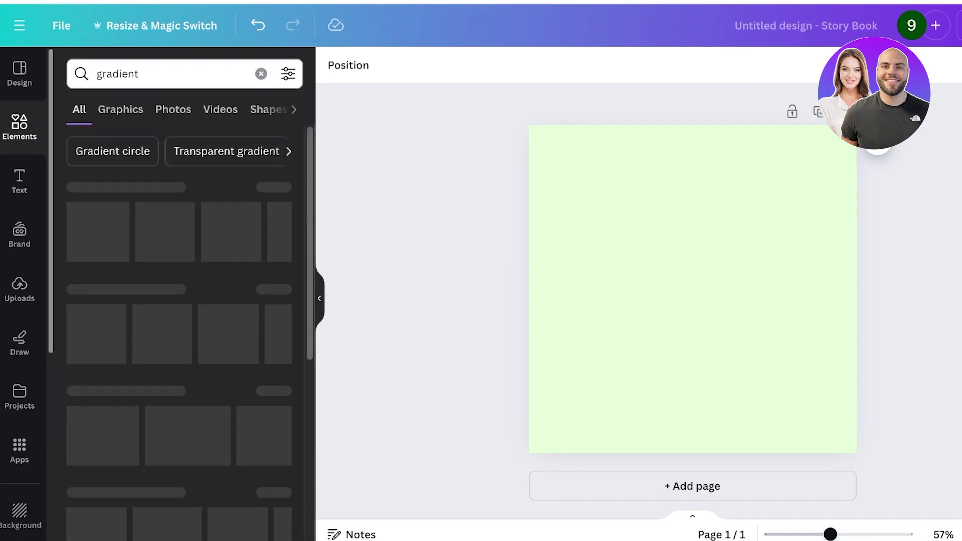
pyautogui.click(275, 189)
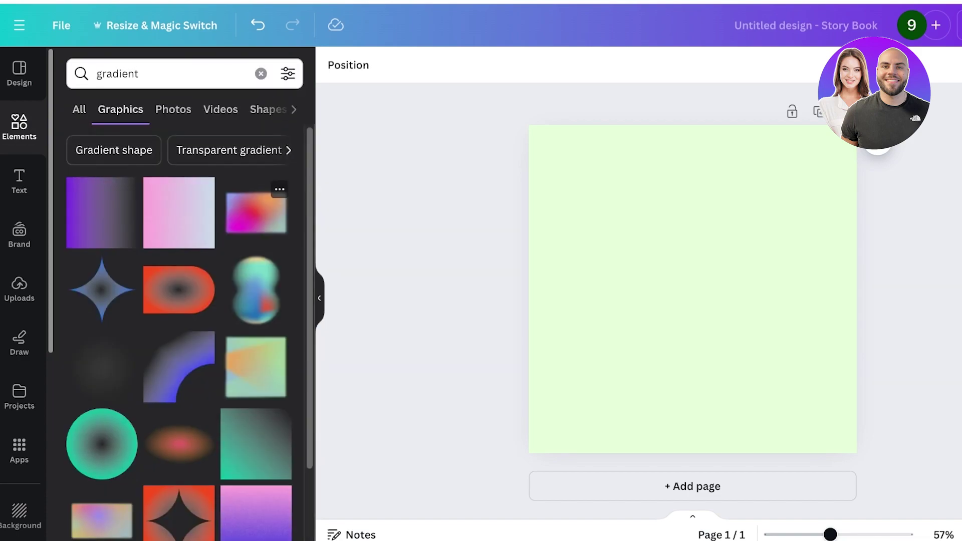
# Step: Try the blurred red and pink gradient on the page, delete it, and list all graphics recommended for it
pyautogui.scroll(-5, 208, 240)
pyautogui.scroll(-3, 179, 246)
pyautogui.click(179, 206)
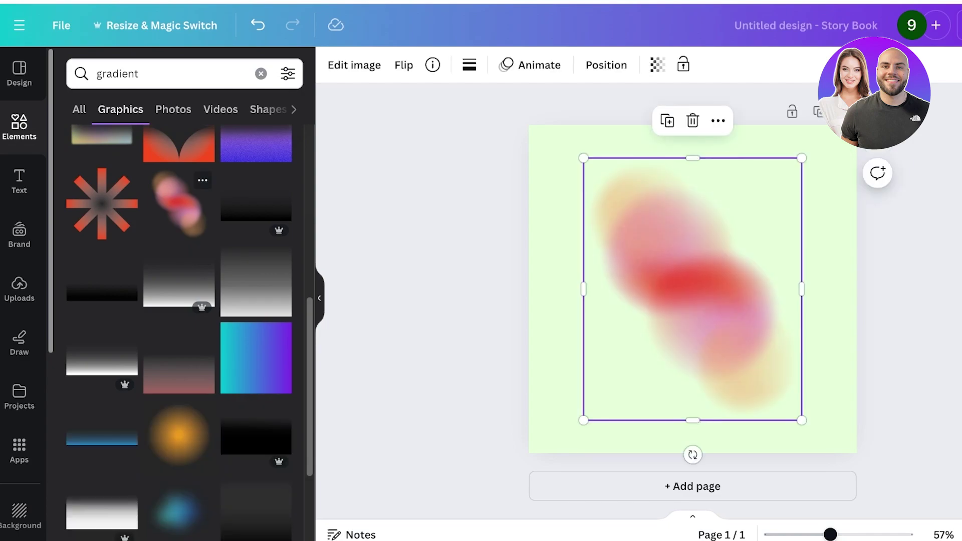
pyautogui.press('Delete')
pyautogui.click(264, 274)
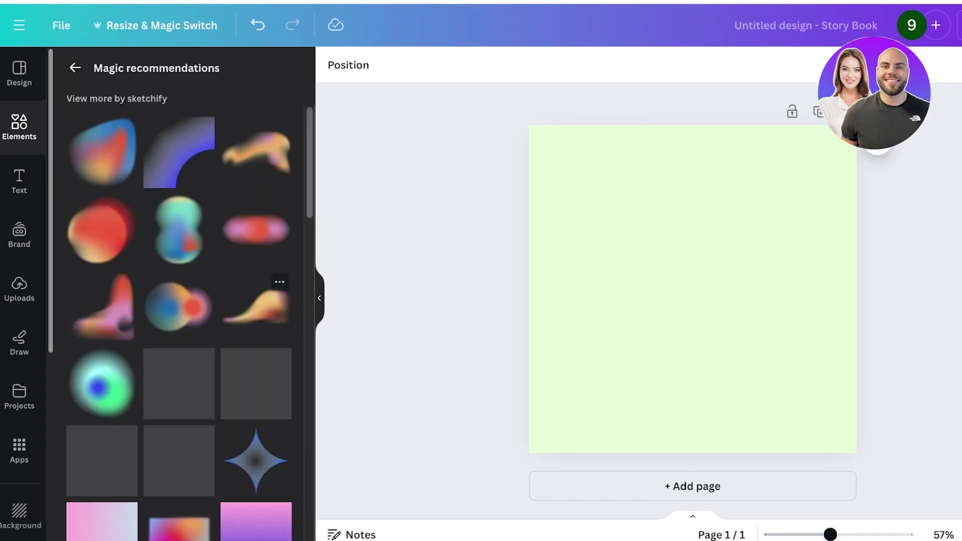
# Step: Try the turquoise blob and the blue arc gradients on the page and delete both again
pyautogui.scroll(-3, 263, 274)
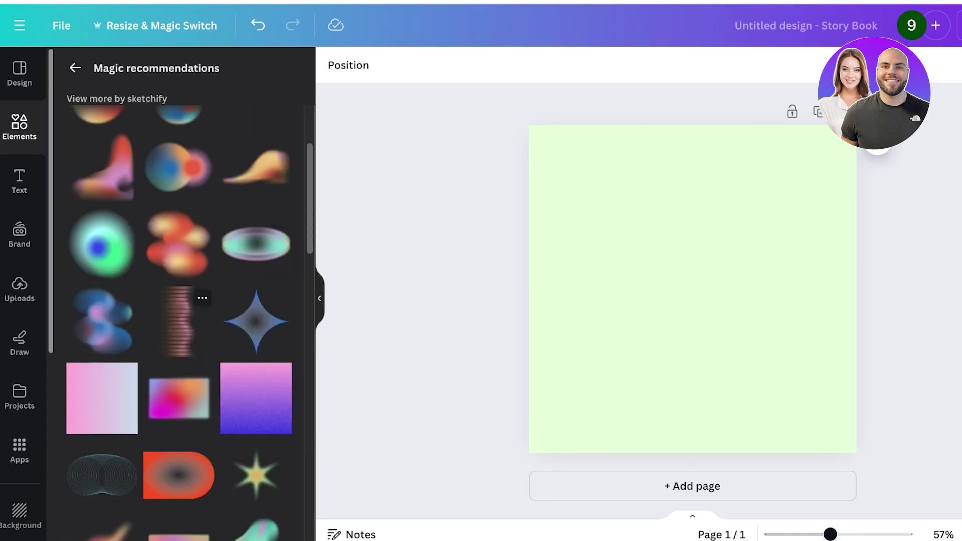
pyautogui.scroll(-5, 179, 321)
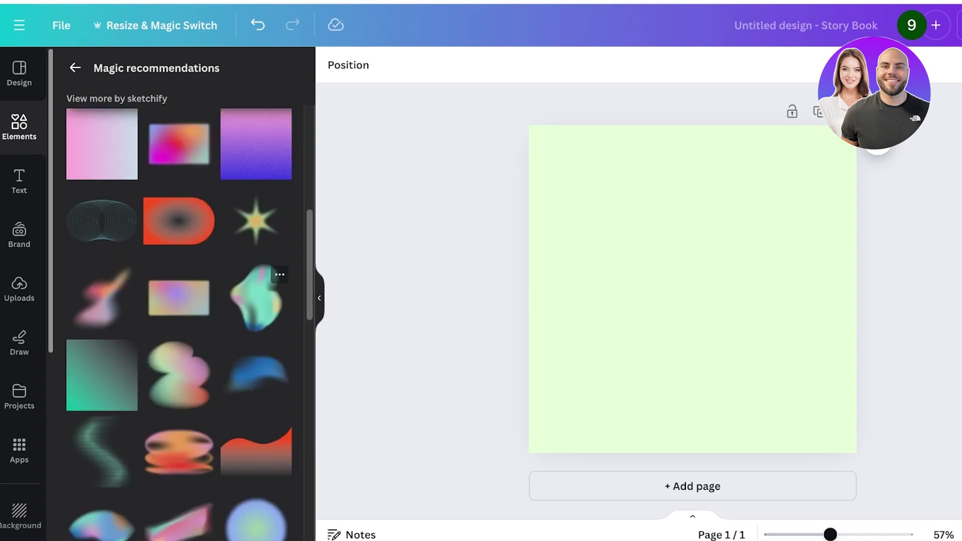
pyautogui.click(256, 298)
pyautogui.click(256, 495)
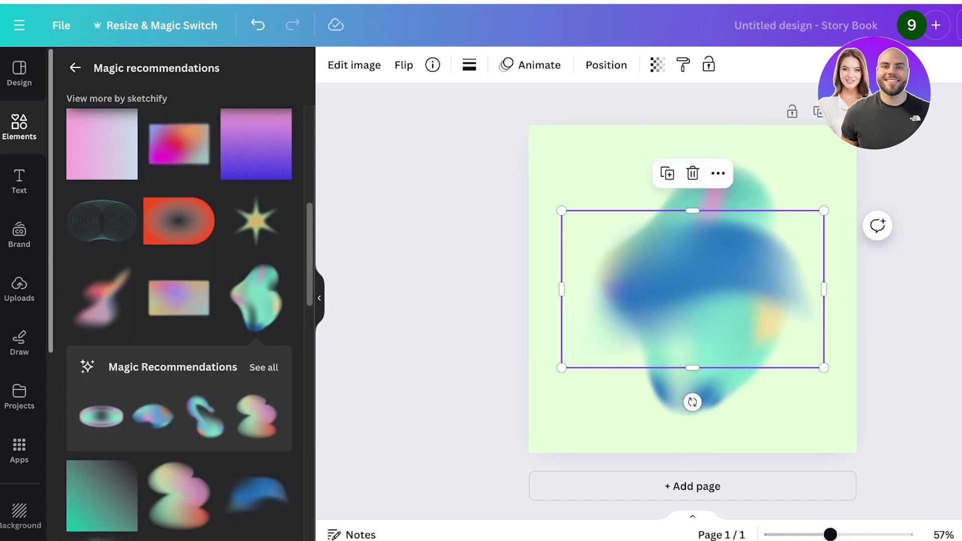
pyautogui.moveTo(693, 281); pyautogui.dragTo(693, 401)
pyautogui.press('Delete')
pyautogui.scroll(-6, 180, 346)
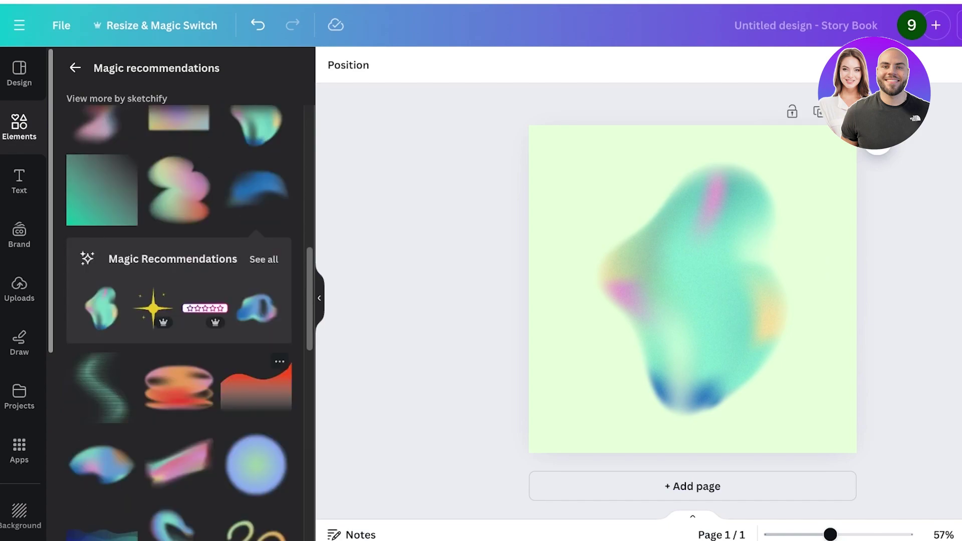
pyautogui.scroll(-3, 181, 351)
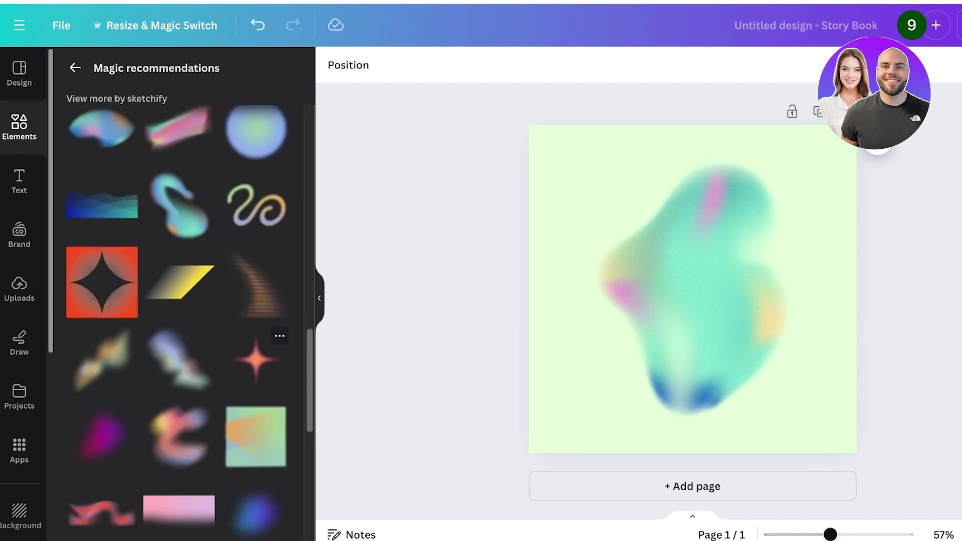
pyautogui.press('Delete')
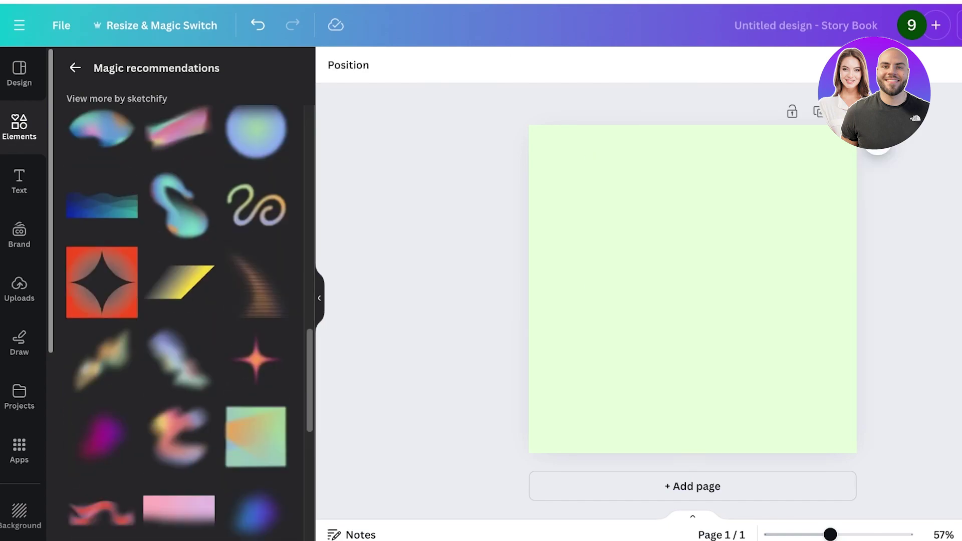
# Step: Add the blurred lavender, teal and red gradient and enlarge it until it extends past the page edges
pyautogui.click(179, 359)
pyautogui.moveTo(692, 288); pyautogui.dragTo(637, 233)
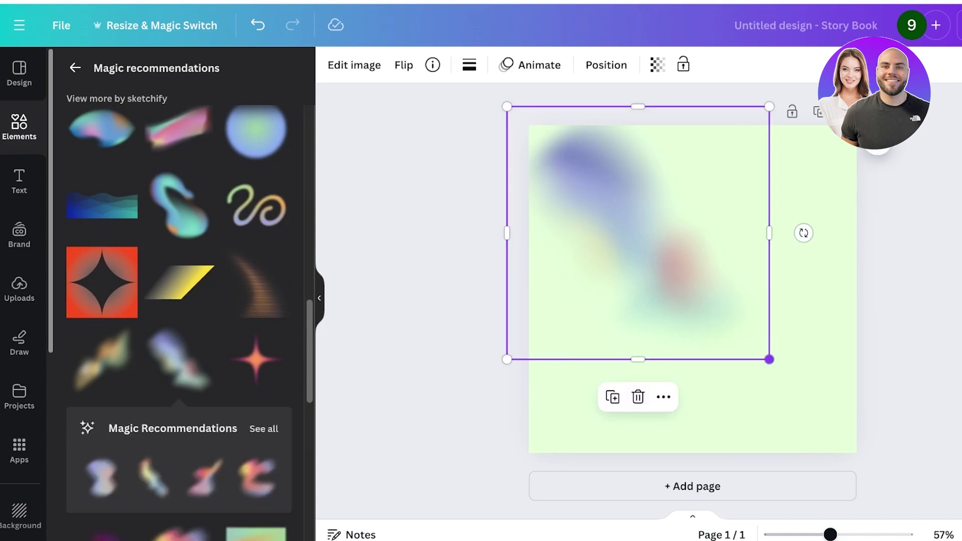
pyautogui.moveTo(769, 360); pyautogui.dragTo(880, 467)
# Step: Set the transparency of the enlarged gradient to 62
pyautogui.click(658, 65)
pyautogui.moveTo(616, 126); pyautogui.dragTo(578, 126)
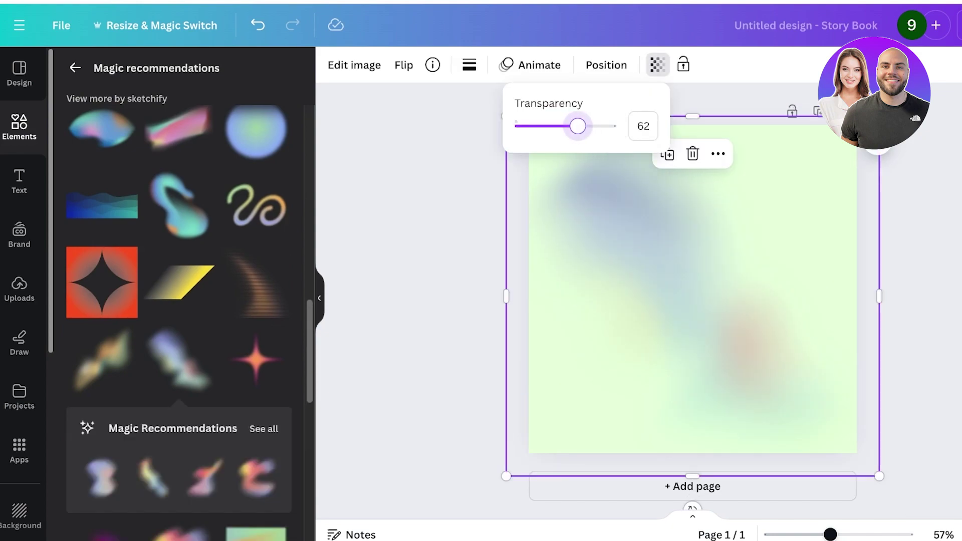
pyautogui.click(802, 261)
pyautogui.click(908, 301)
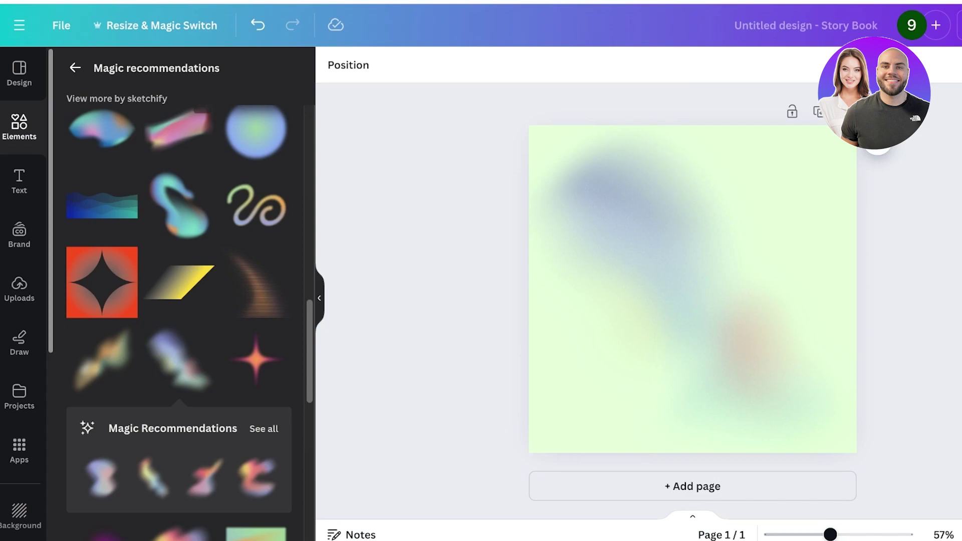
# Step: Search the elements for "snail" and list all matching graphics
pyautogui.click(75, 68)
pyautogui.click(184, 73)
pyautogui.write('snai')
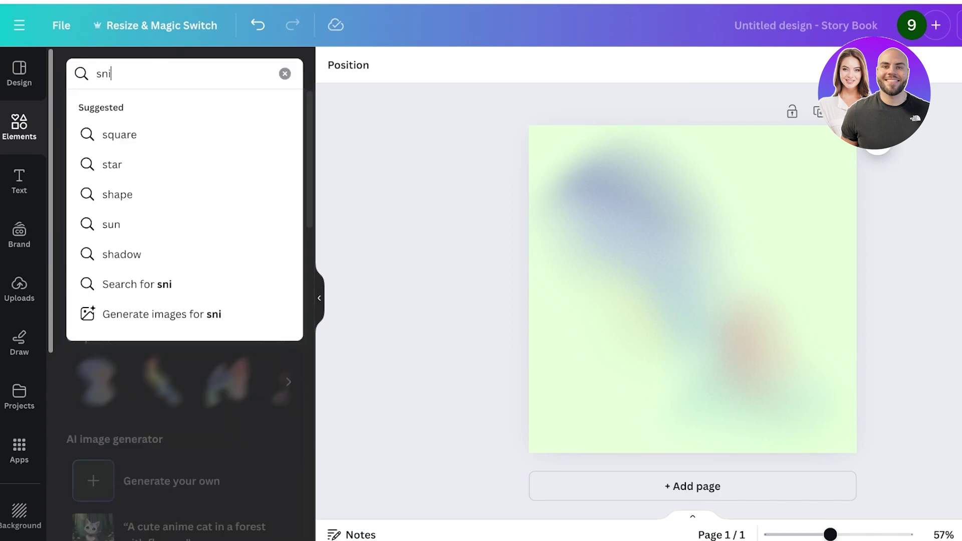
pyautogui.write('l')
pyautogui.press('Return')
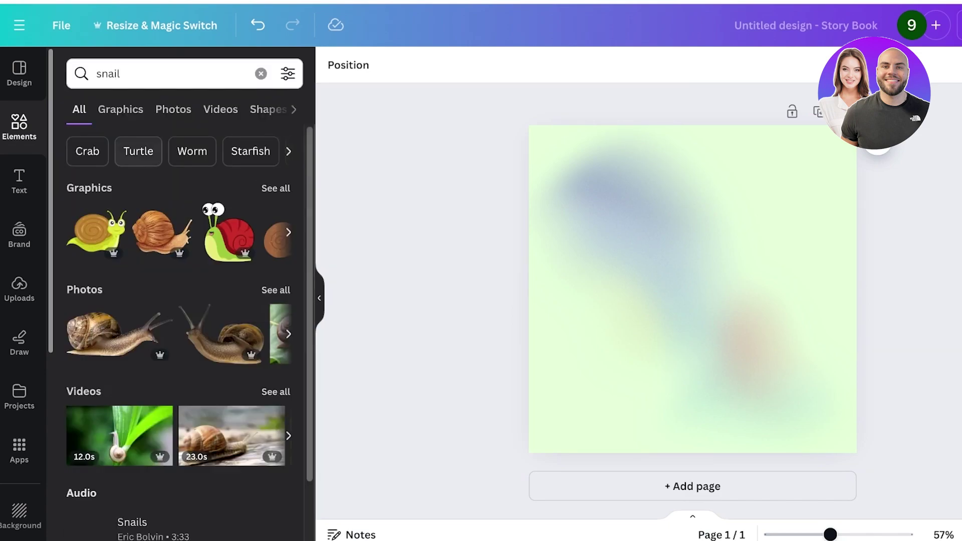
pyautogui.click(276, 188)
# Step: Add the purple big-eyed cartoon snail, at about 40% of the page width, in the page's lower right area
pyautogui.scroll(-4, 266, 240)
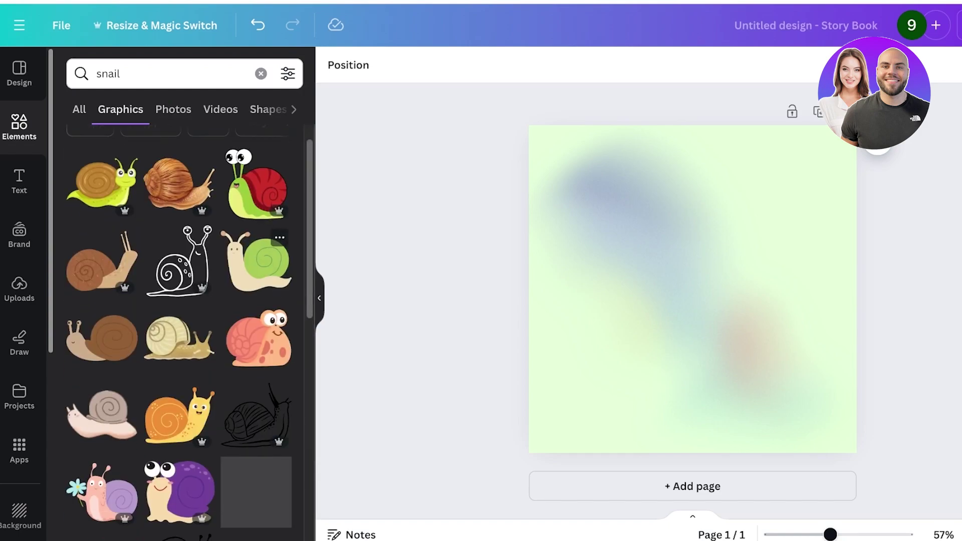
pyautogui.scroll(-3, 255, 270)
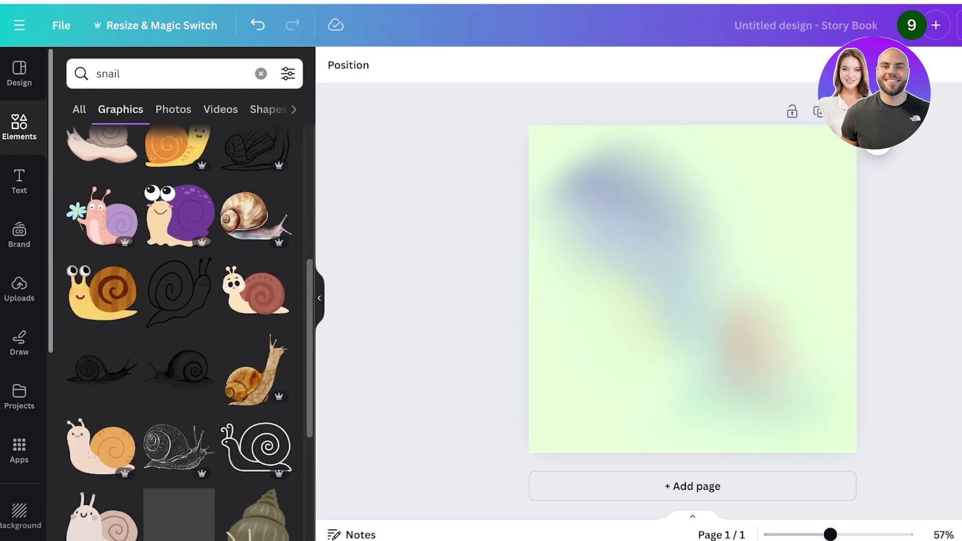
pyautogui.click(179, 216)
pyautogui.moveTo(692, 289); pyautogui.dragTo(758, 354)
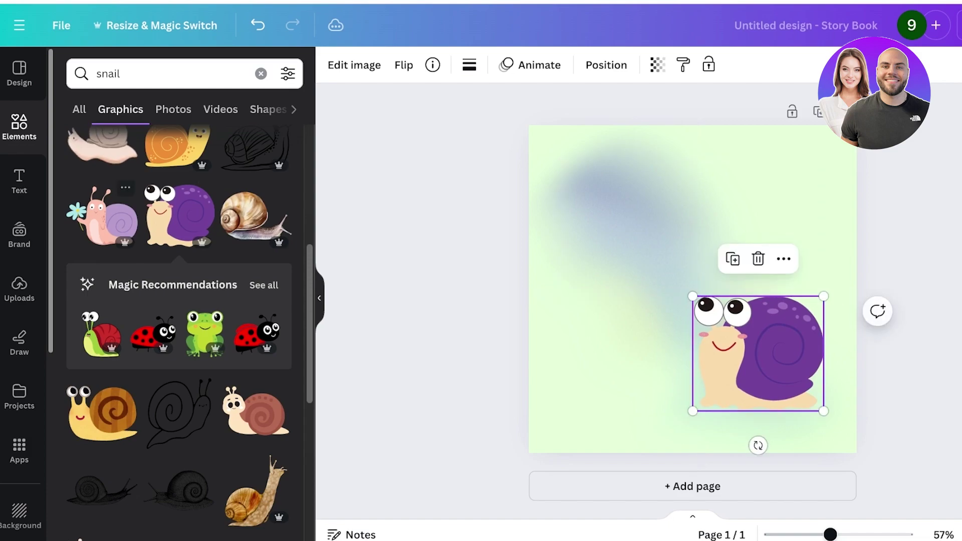
# Step: Replace the element search with "butterflies" to find matching graphics
pyautogui.click(260, 73)
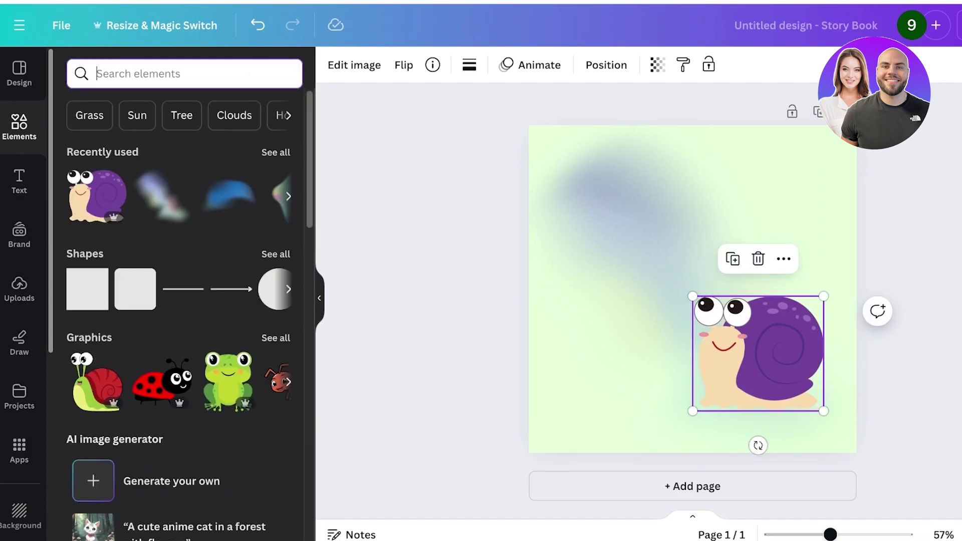
pyautogui.write('butterflies')
pyautogui.press('Return')
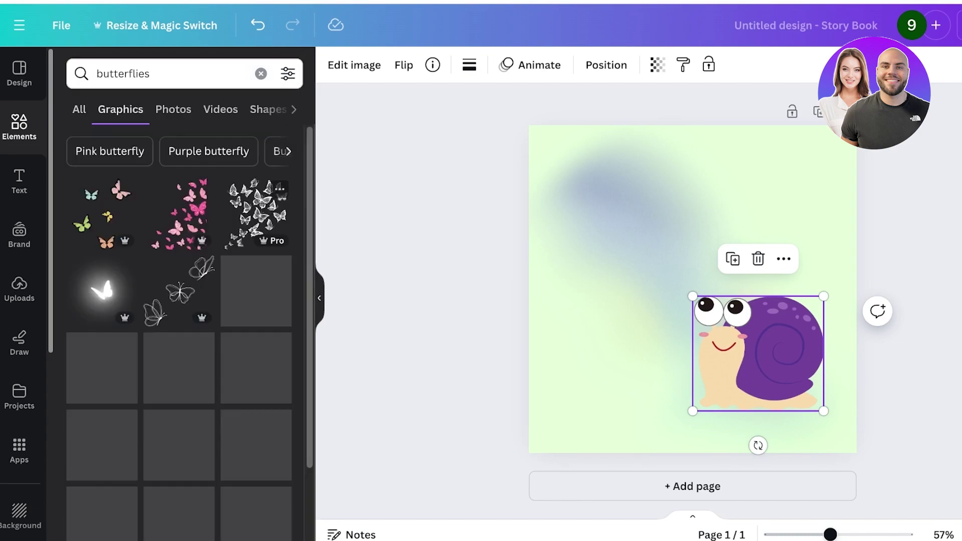
# Step: Add the mint-green watercolor butterfly with black wing edges and shrink it to a tiny size
pyautogui.scroll(-2, 183, 346)
pyautogui.scroll(-5, 183, 346)
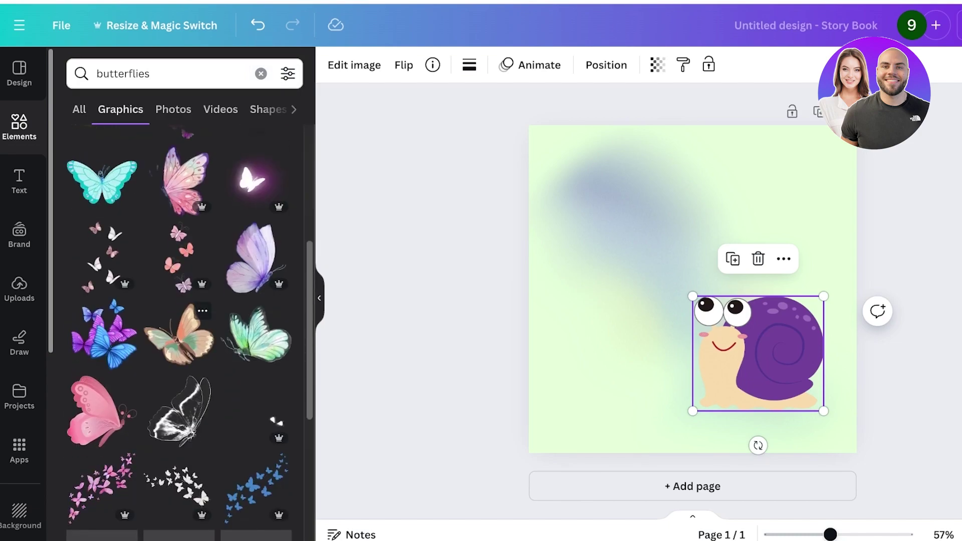
pyautogui.click(256, 219)
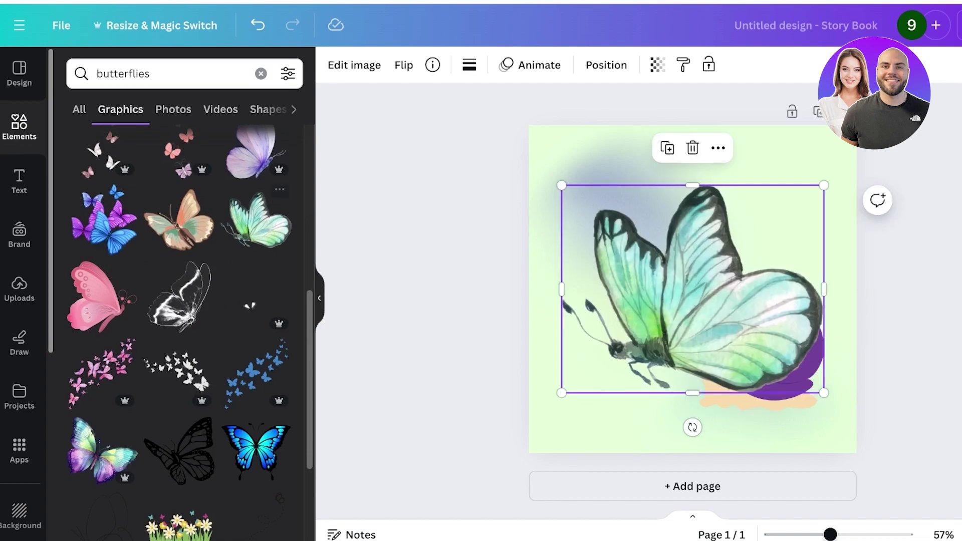
pyautogui.moveTo(562, 186); pyautogui.dragTo(816, 387)
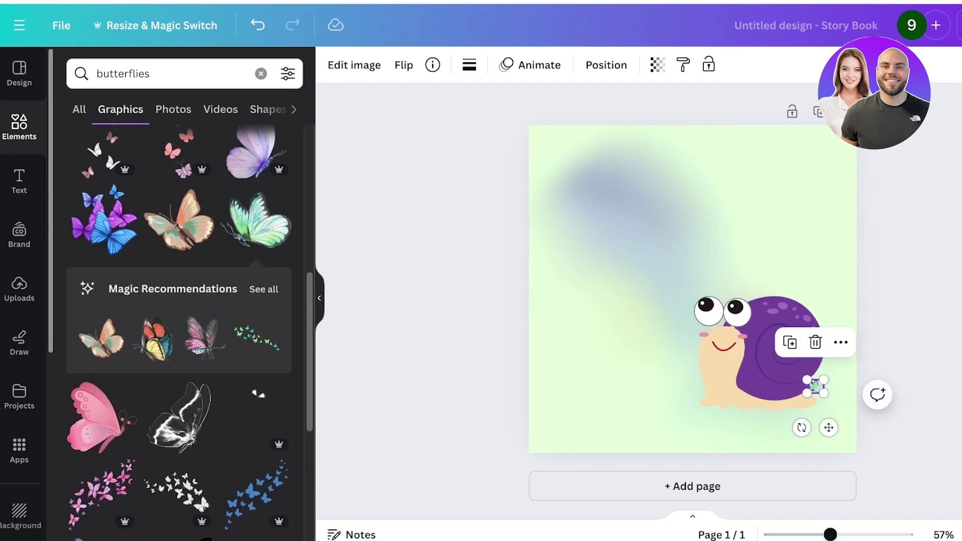
# Step: Duplicate the tiny butterfly, placing one in the page's upper right and the other near the middle of its left edge
pyautogui.moveTo(829, 428); pyautogui.dragTo(578, 328)
pyautogui.hotkey('ctrl', 'd')
pyautogui.moveTo(571, 288); pyautogui.dragTo(571, 288)
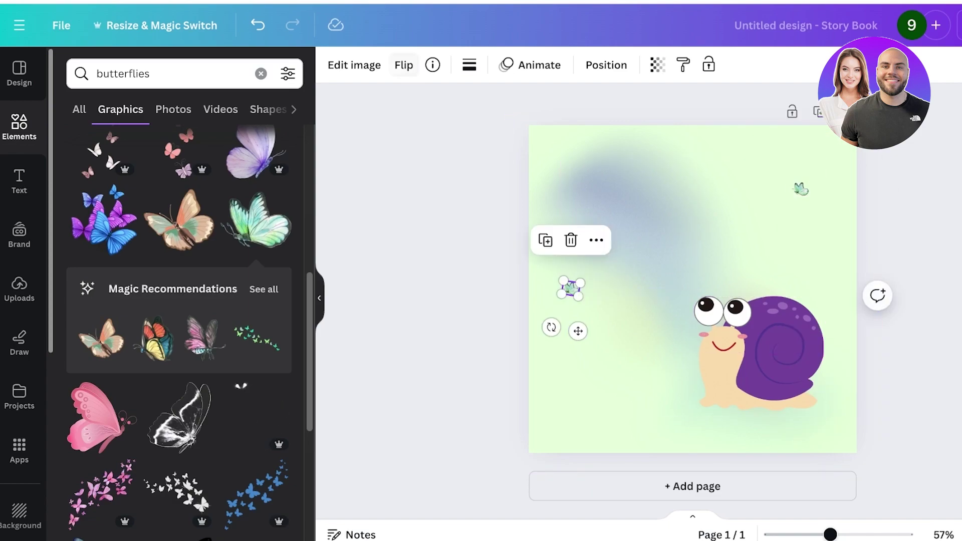
# Step: Flip the butterfly near the page's left edge and make it smaller than the other one
pyautogui.click(404, 65)
pyautogui.click(453, 133)
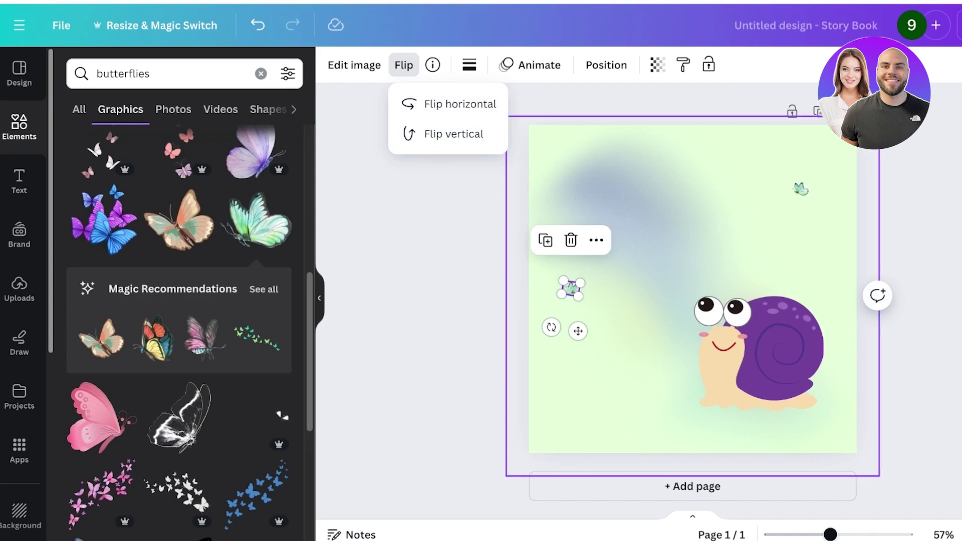
pyautogui.click(562, 294)
pyautogui.moveTo(562, 294); pyautogui.dragTo(570, 289)
pyautogui.click(448, 304)
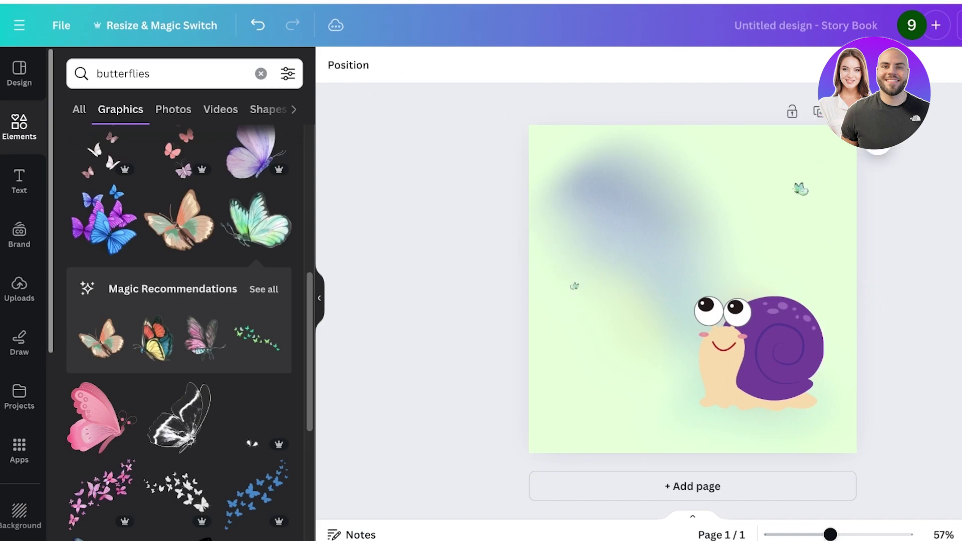
# Step: Add the pink watercolor butterfly, shrink it to a tiny size and place it in the page's upper-left area
pyautogui.scroll(-6, 181, 346)
pyautogui.scroll(-4, 170, 343)
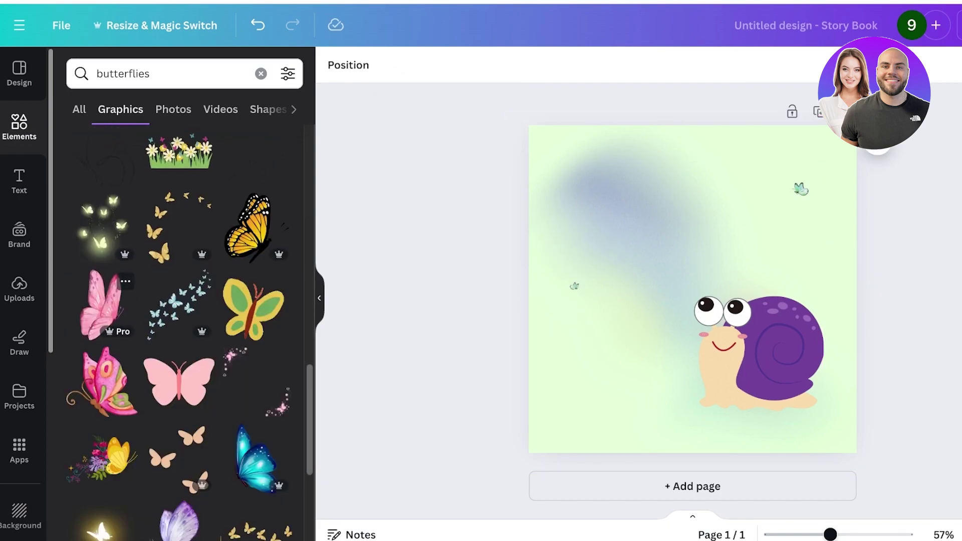
pyautogui.click(103, 311)
pyautogui.moveTo(611, 420); pyautogui.dragTo(609, 190)
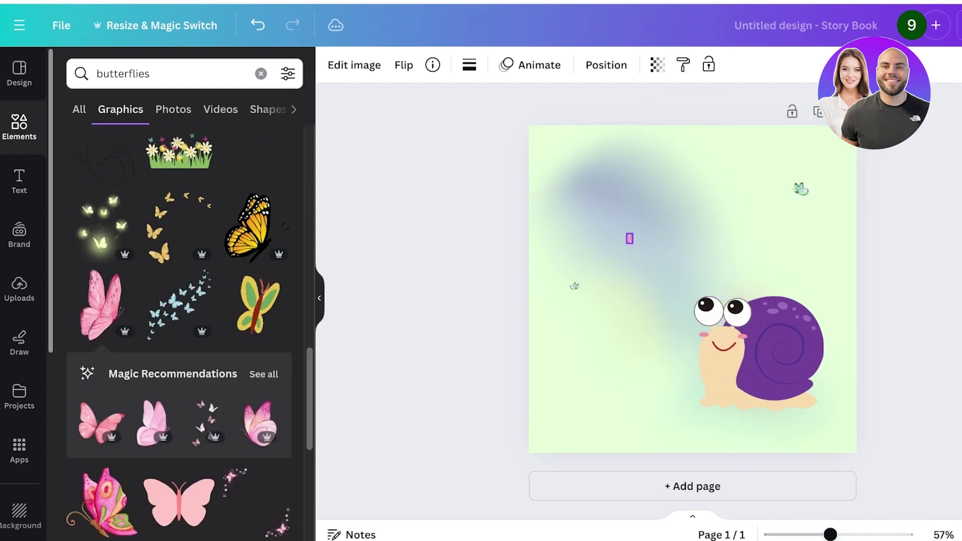
pyautogui.moveTo(626, 243); pyautogui.dragTo(597, 163)
# Step: Add the daisies-and-grass graphic with small butterflies and place it as a strip across the page's full bottom edge
pyautogui.scroll(1, 179, 225)
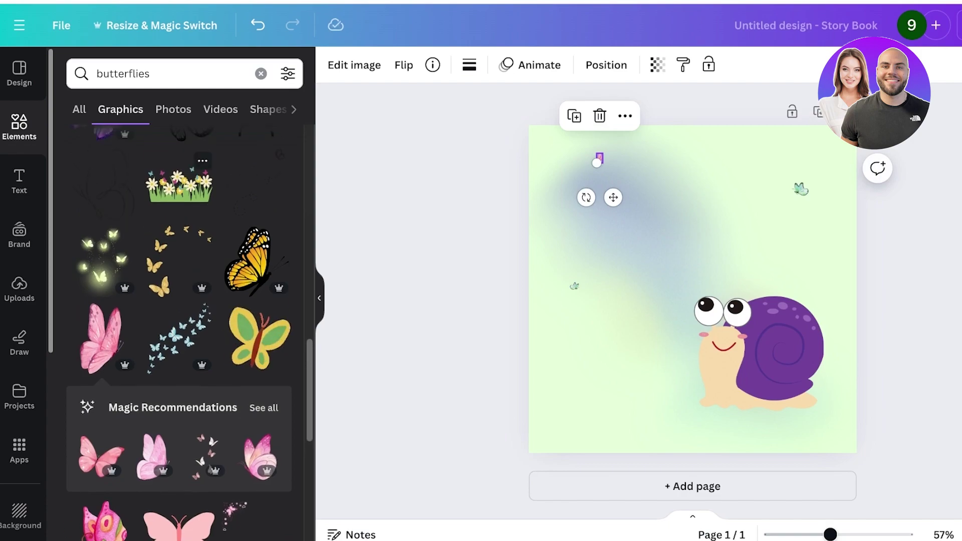
pyautogui.click(180, 189)
pyautogui.moveTo(686, 296); pyautogui.dragTo(858, 426)
pyautogui.click(914, 326)
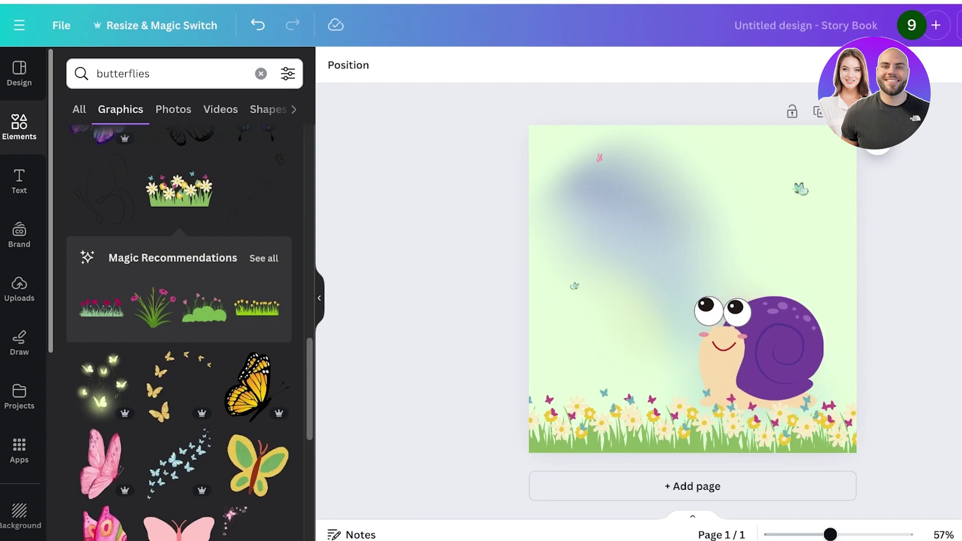
# Step: Add a heading reading "Sammy the Snail's Day Out" and center it above the snail in the page's upper part
pyautogui.click(19, 180)
pyautogui.scroll(-10, 121, 346)
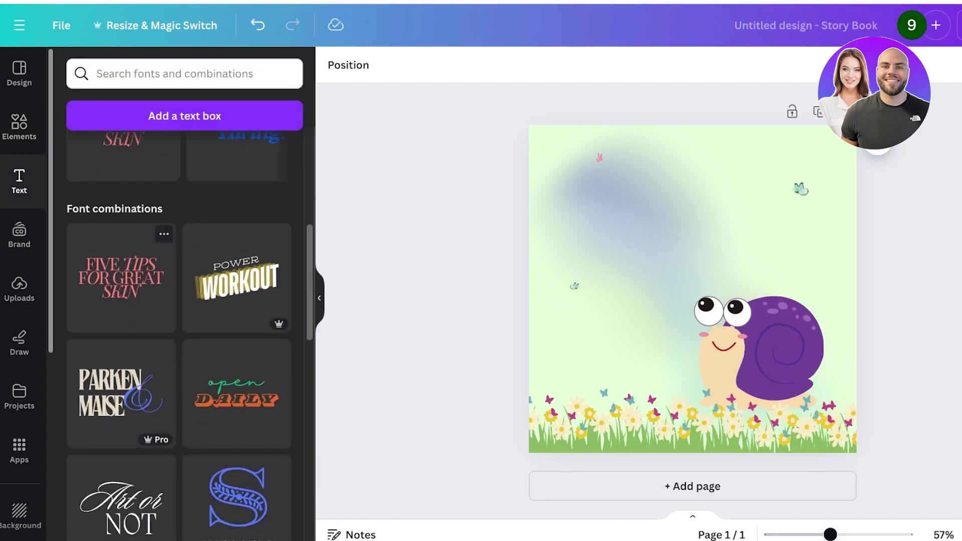
pyautogui.scroll(10, 179, 331)
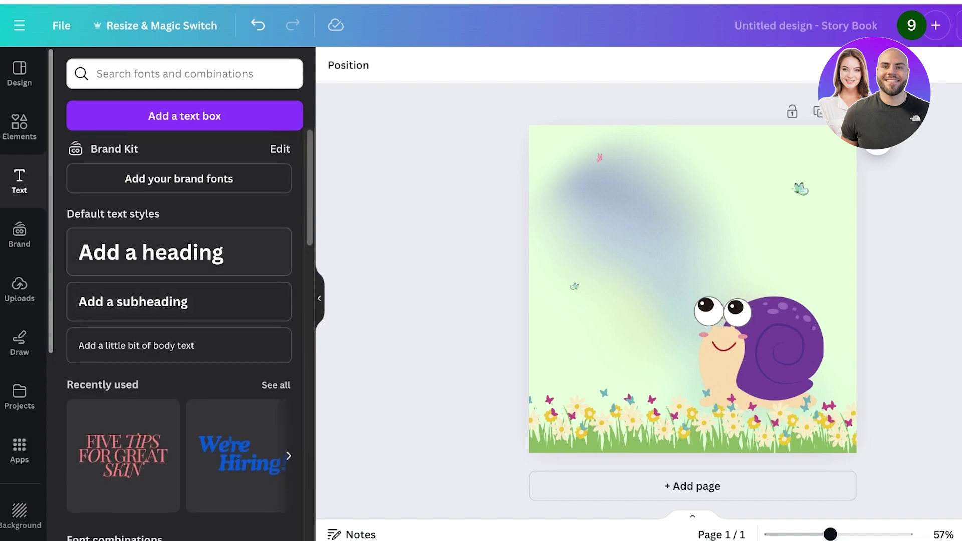
pyautogui.click(150, 252)
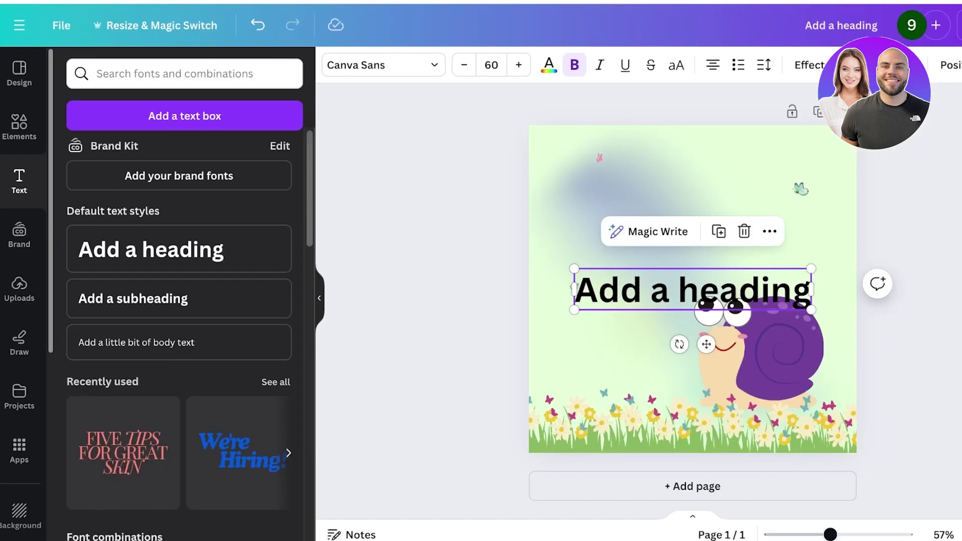
pyautogui.hotkey('ctrl', 'a')
pyautogui.write("Sammy the Snail's Day Out")
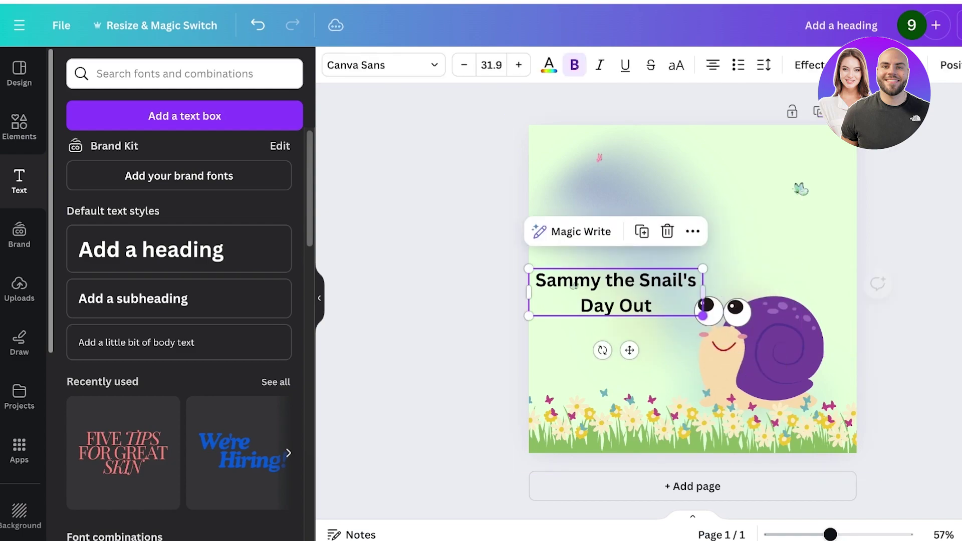
pyautogui.click(576, 285)
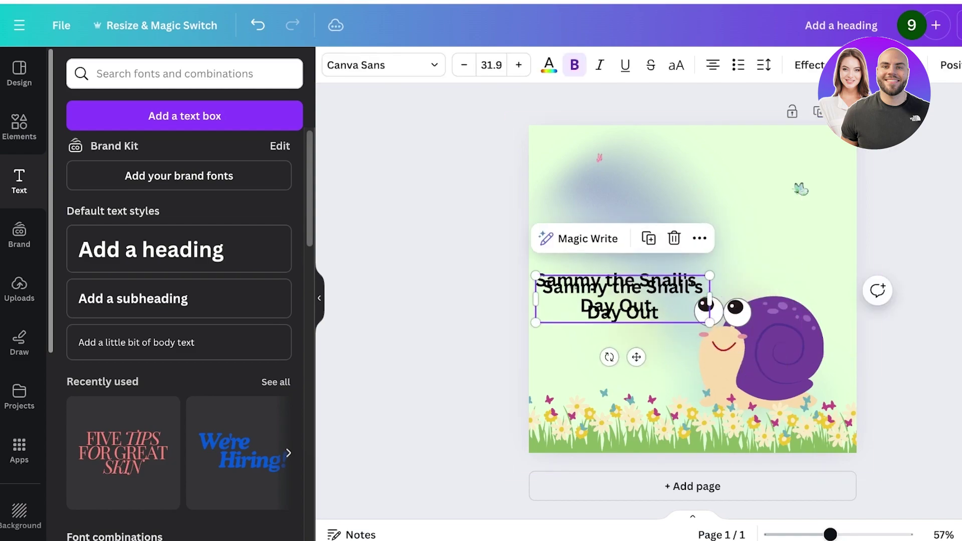
pyautogui.moveTo(616, 292); pyautogui.dragTo(699, 213)
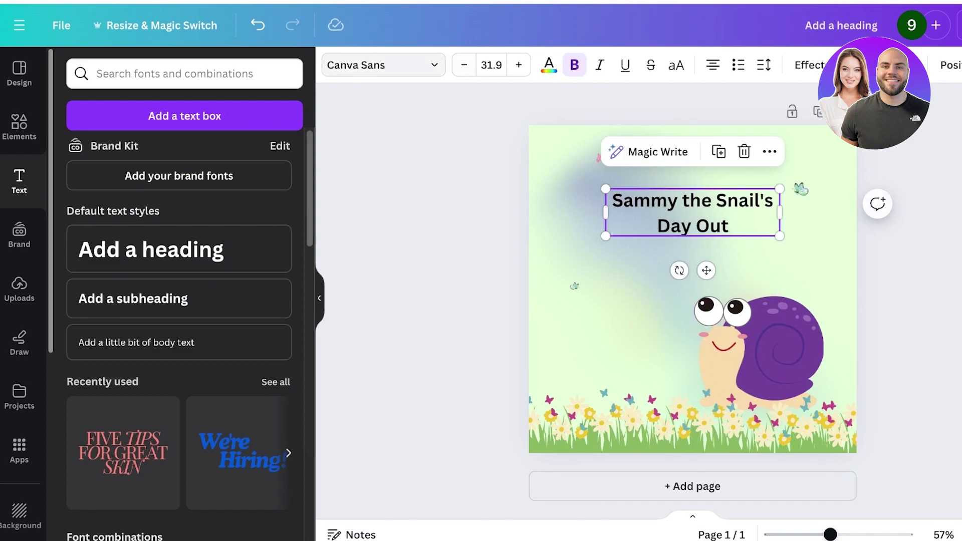
# Step: Set the title's font to London
pyautogui.click(383, 65)
pyautogui.scroll(-3, 181, 300)
pyautogui.click(116, 323)
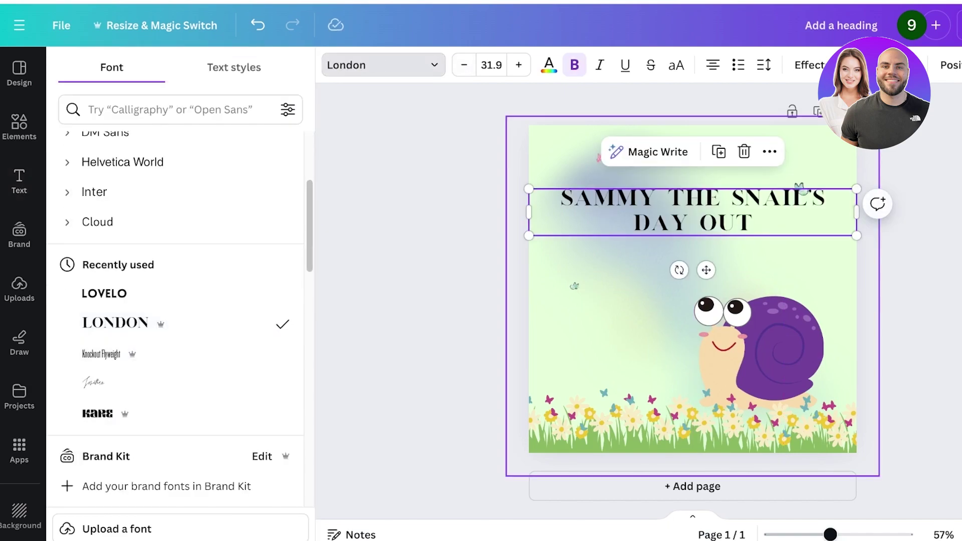
# Step: Try several document colors on the title and color it dark teal #385C62
pyautogui.click(549, 66)
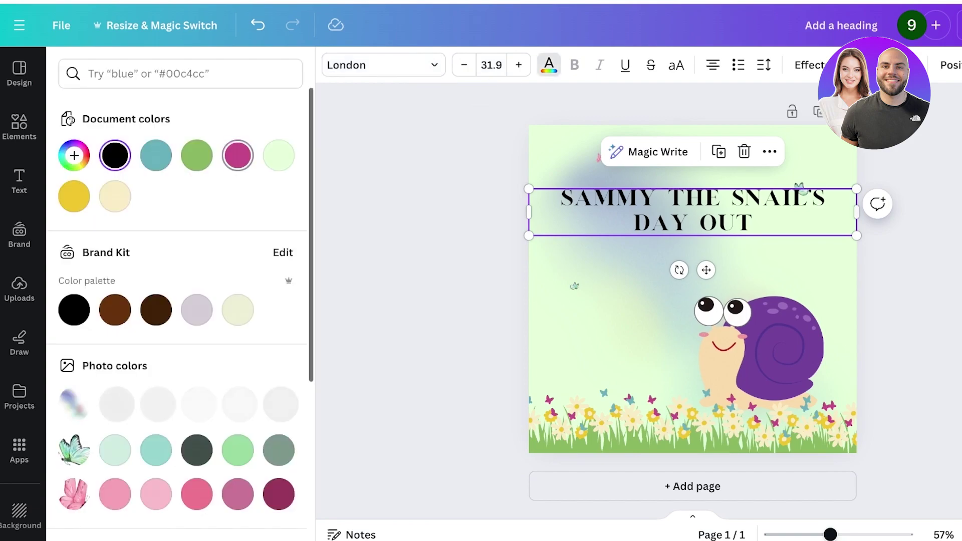
pyautogui.click(238, 156)
pyautogui.click(279, 156)
pyautogui.click(196, 156)
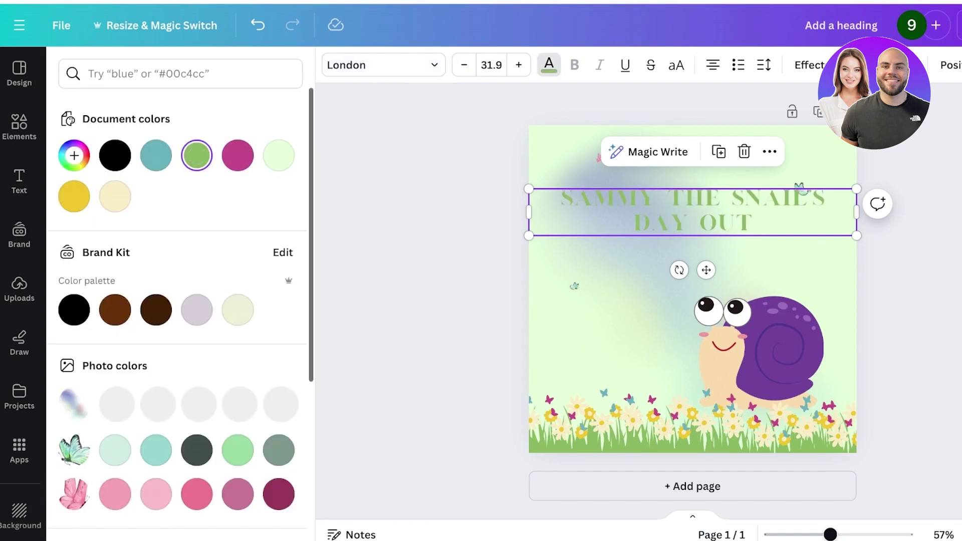
pyautogui.click(156, 155)
pyautogui.moveTo(162, 211); pyautogui.dragTo(159, 241)
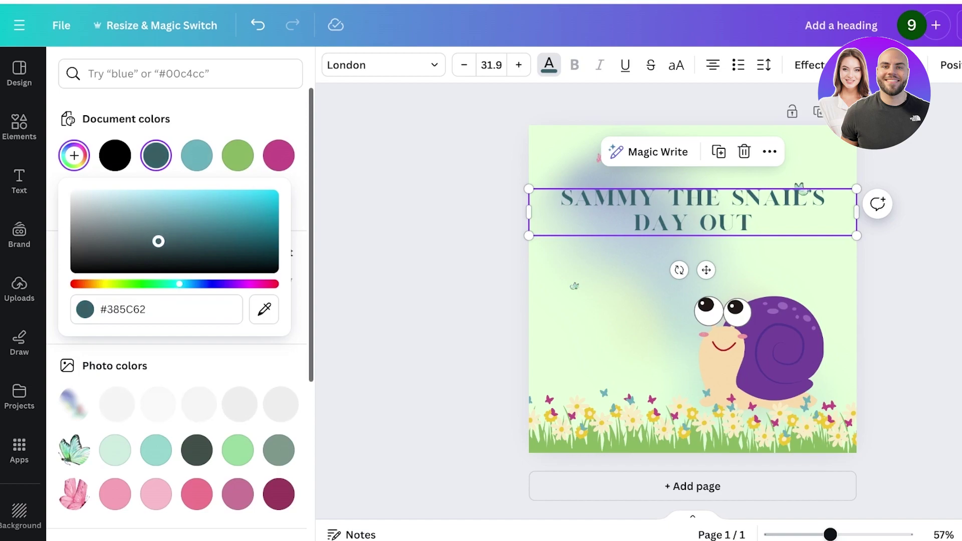
# Step: Narrow the title's text box and move it back toward the center of the page
pyautogui.click(19, 181)
pyautogui.moveTo(857, 212); pyautogui.dragTo(738, 224)
pyautogui.click(782, 250)
pyautogui.moveTo(646, 224); pyautogui.dragTo(698, 224)
pyautogui.moveTo(698, 296); pyautogui.dragTo(696, 296)
# Step: Set the title's font to Cardo and nudge the text slightly sideways
pyautogui.click(384, 66)
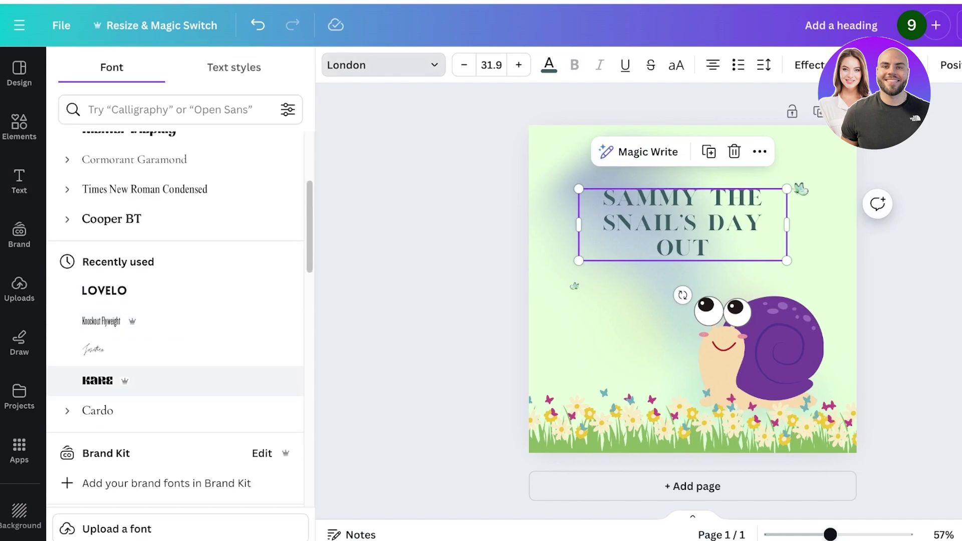
pyautogui.click(150, 411)
pyautogui.scroll(-10, 150, 319)
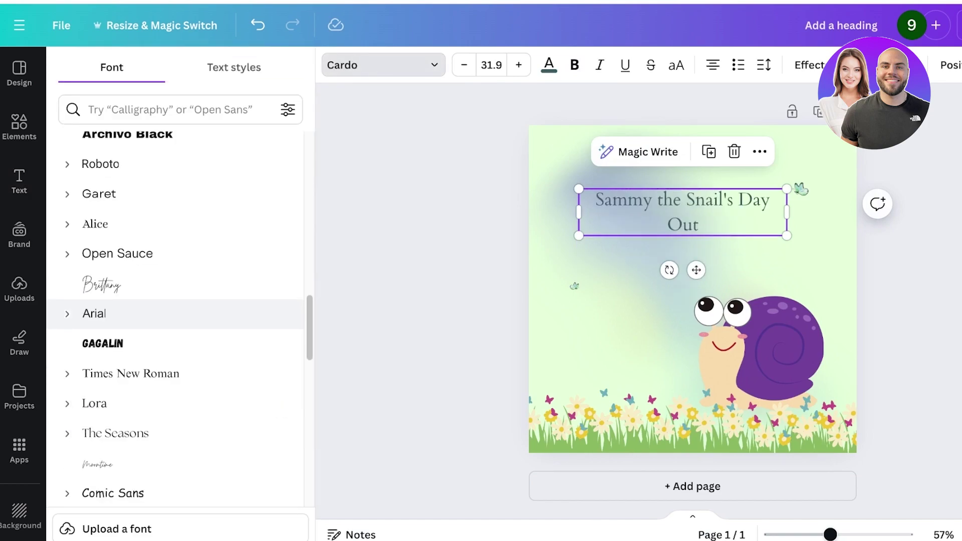
pyautogui.moveTo(696, 270); pyautogui.dragTo(701, 270)
pyautogui.click(910, 281)
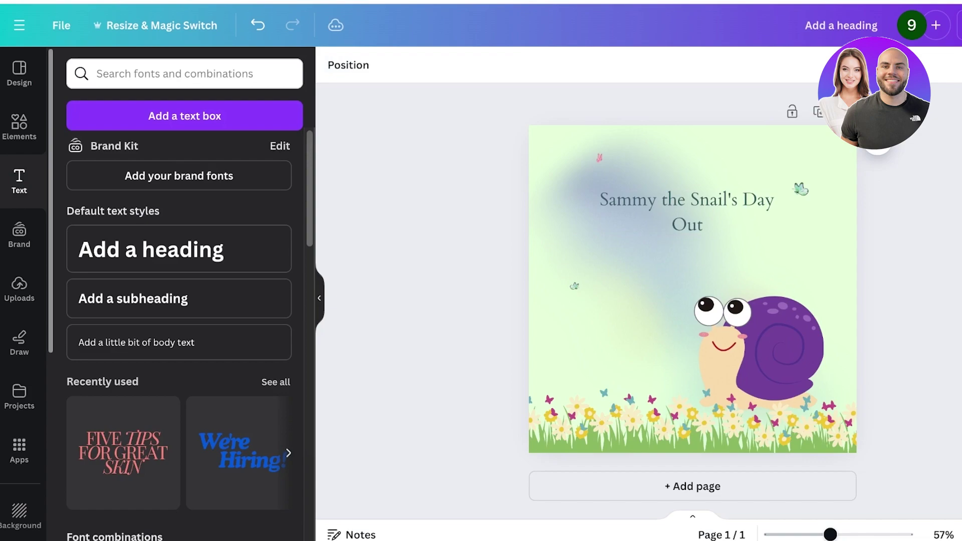
# Step: Duplicate the page and replace the copy's title with ChatGPT's lines "In a garden, Sammy slid, With friends he met, he laughed, he hid."
pyautogui.click(817, 111)
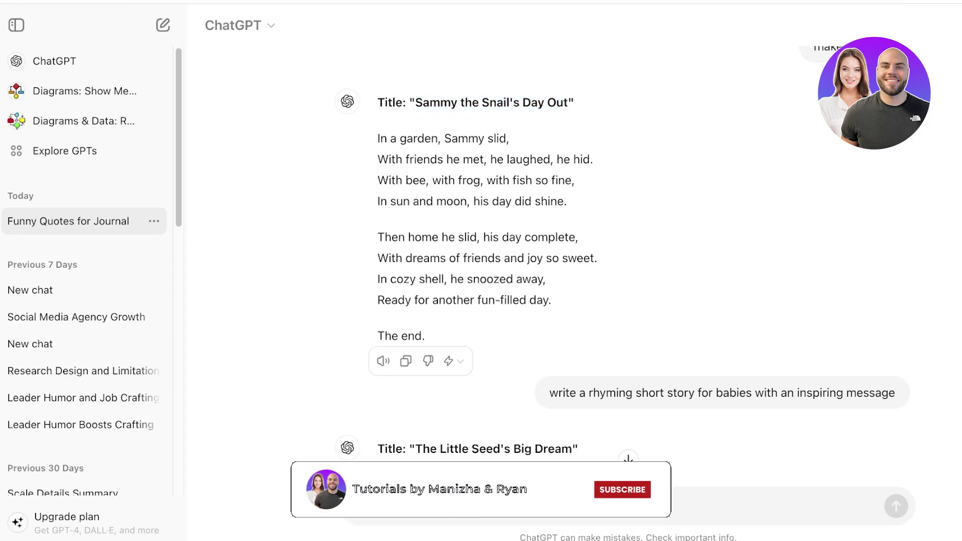
pyautogui.moveTo(378, 139); pyautogui.dragTo(487, 160)
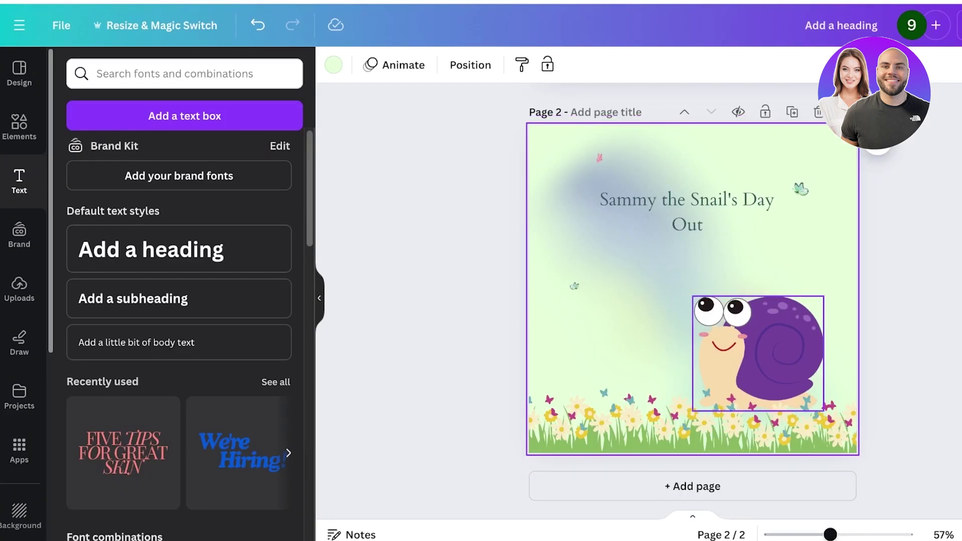
pyautogui.click(757, 355)
pyautogui.click(687, 212)
pyautogui.doubleClick(688, 212)
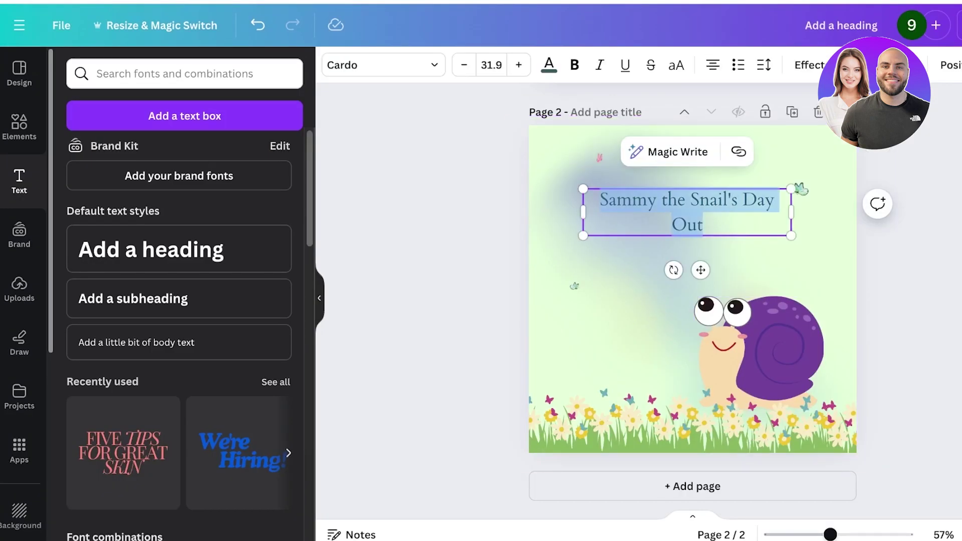
pyautogui.write('In a garden, Sammy slid, With friends he met, he laughed, he hid.')
pyautogui.click(619, 320)
# Step: Shrink the snail on page 2 into the lower-right area and shift the story text toward the upper left
pyautogui.moveTo(758, 353); pyautogui.dragTo(778, 354)
pyautogui.moveTo(712, 297); pyautogui.dragTo(773, 348)
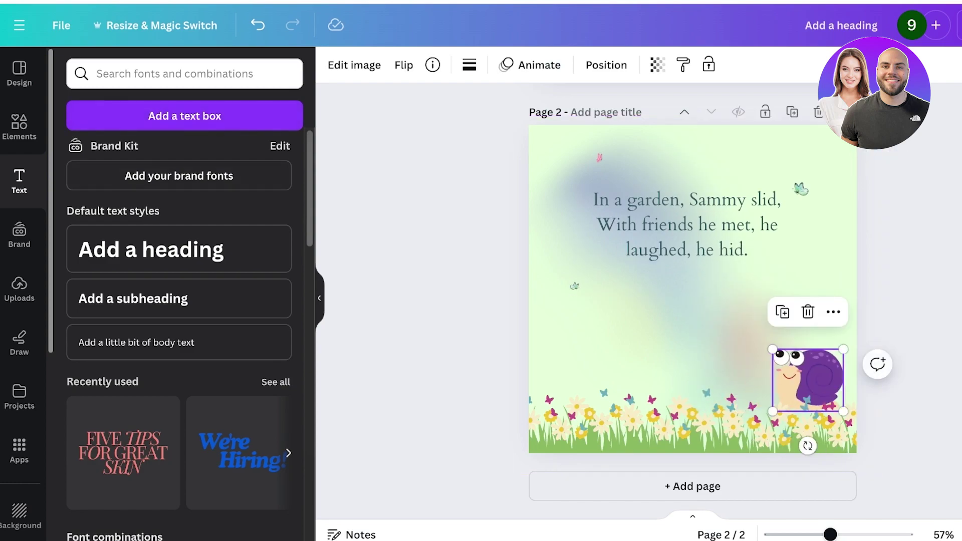
pyautogui.click(19, 127)
pyautogui.click(166, 74)
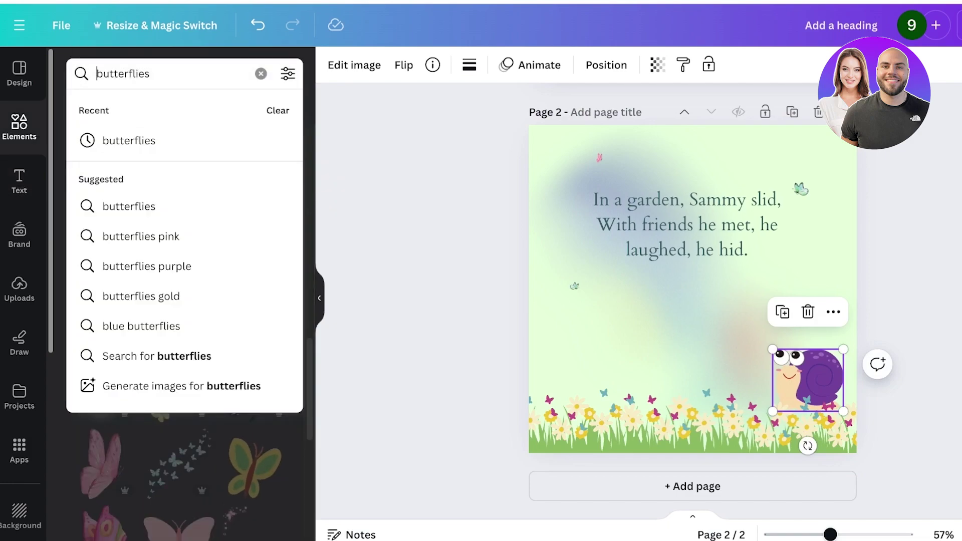
pyautogui.moveTo(687, 225); pyautogui.dragTo(661, 217)
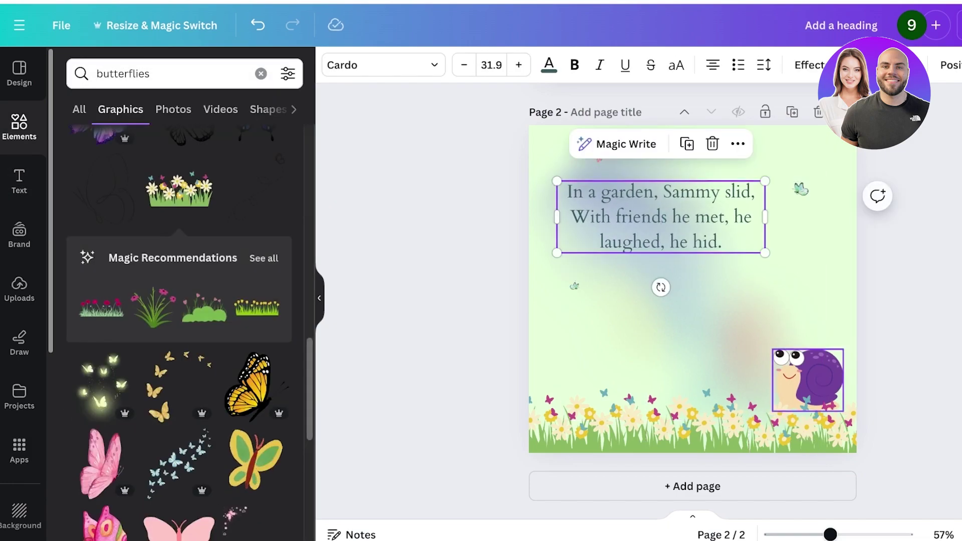
pyautogui.moveTo(808, 380); pyautogui.dragTo(814, 374)
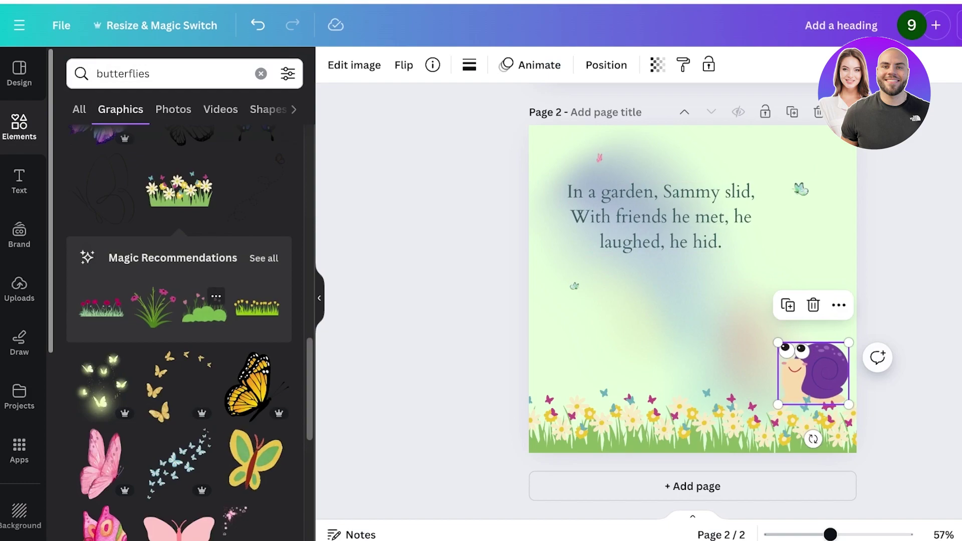
pyautogui.click(205, 308)
pyautogui.moveTo(693, 321); pyautogui.dragTo(679, 423)
pyautogui.moveTo(547, 306); pyautogui.dragTo(556, 312)
pyautogui.press('Delete')
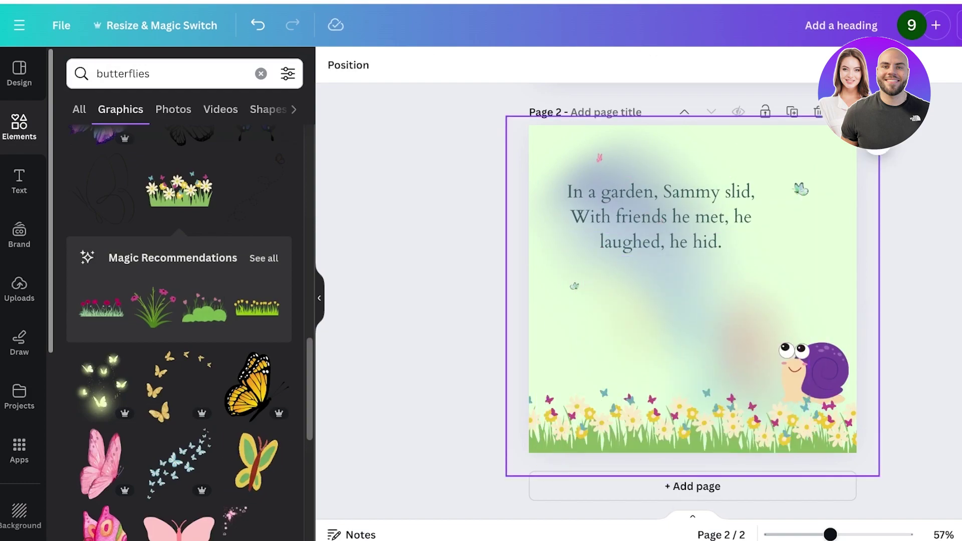
# Step: Replace the element search with "plant" and show all matching graphics
pyautogui.click(261, 73)
pyautogui.write('plant')
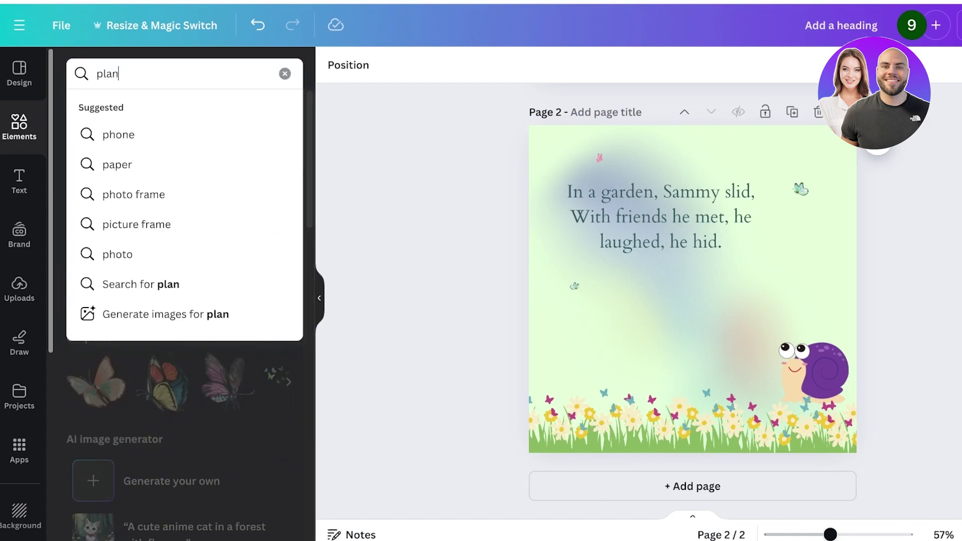
pyautogui.press('Return')
pyautogui.click(276, 188)
# Step: Add the spiky green leafy plant at page 2's bottom edge, enlarge it slightly and lower the snail partly behind it
pyautogui.scroll(-5, 265, 240)
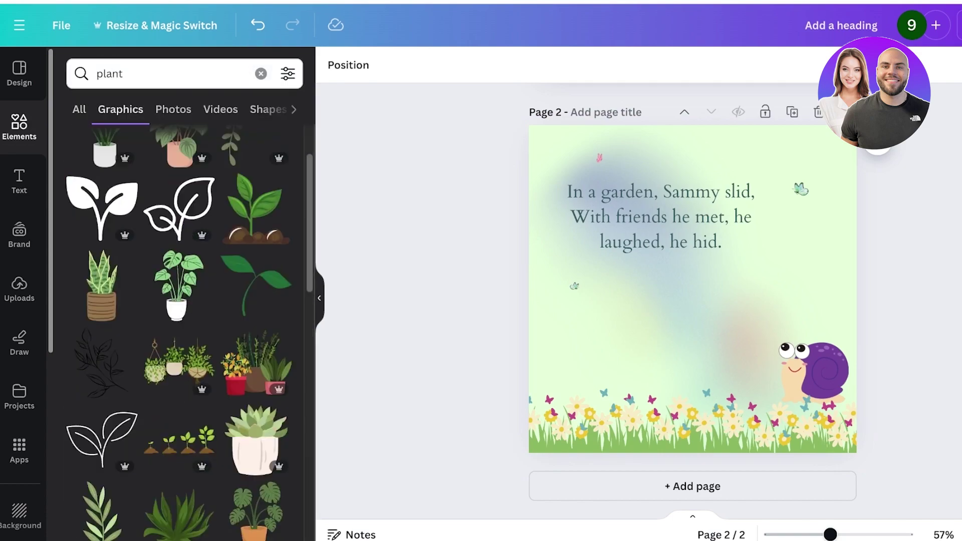
pyautogui.click(178, 318)
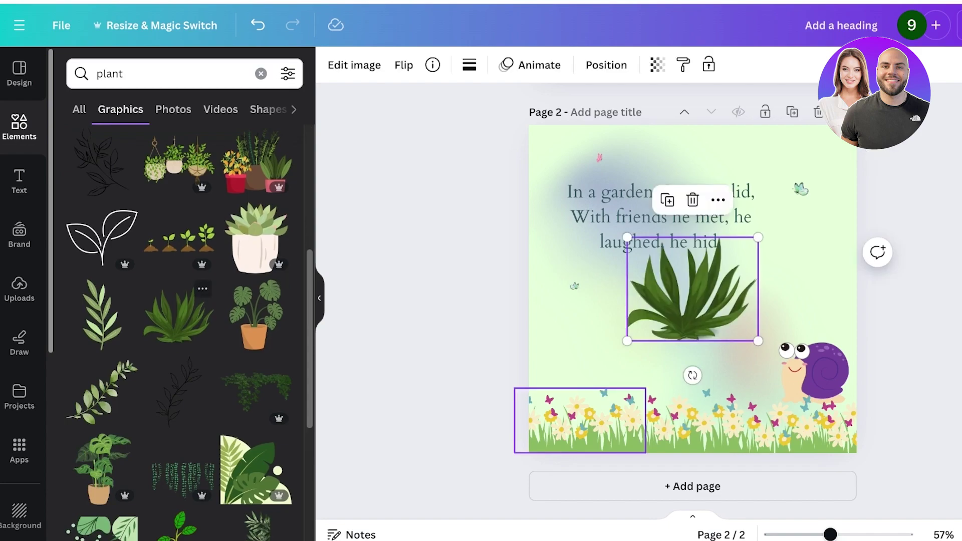
pyautogui.moveTo(691, 289); pyautogui.dragTo(727, 407)
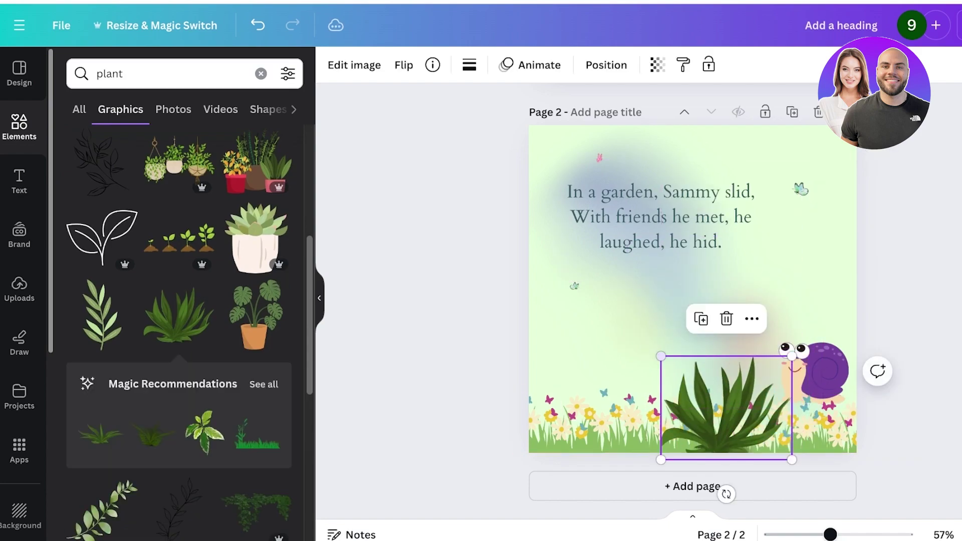
pyautogui.moveTo(661, 356); pyautogui.dragTo(636, 339)
pyautogui.moveTo(817, 371); pyautogui.dragTo(822, 409)
pyautogui.moveTo(716, 406); pyautogui.dragTo(720, 400)
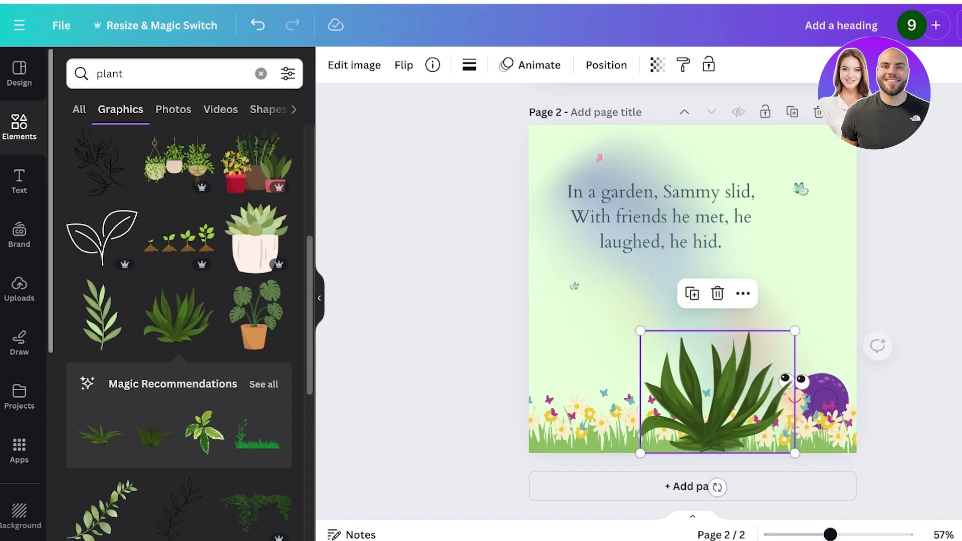
pyautogui.moveTo(642, 331); pyautogui.dragTo(654, 342)
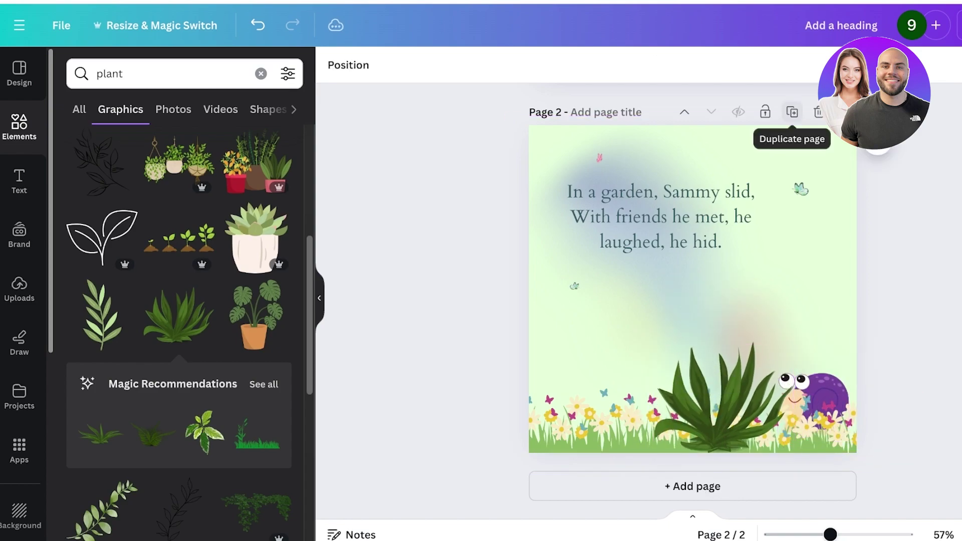
# Step: Duplicate page 2 and delete the plant and the snail from the copy
pyautogui.click(792, 112)
pyautogui.press('Delete')
pyautogui.click(824, 396)
pyautogui.press('Delete')
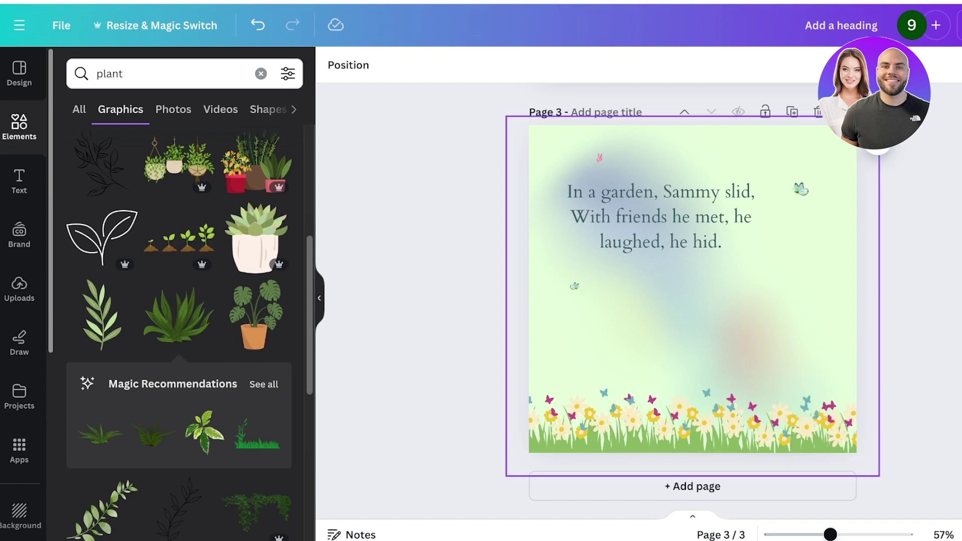
pyautogui.click(660, 218)
pyautogui.press('Delete')
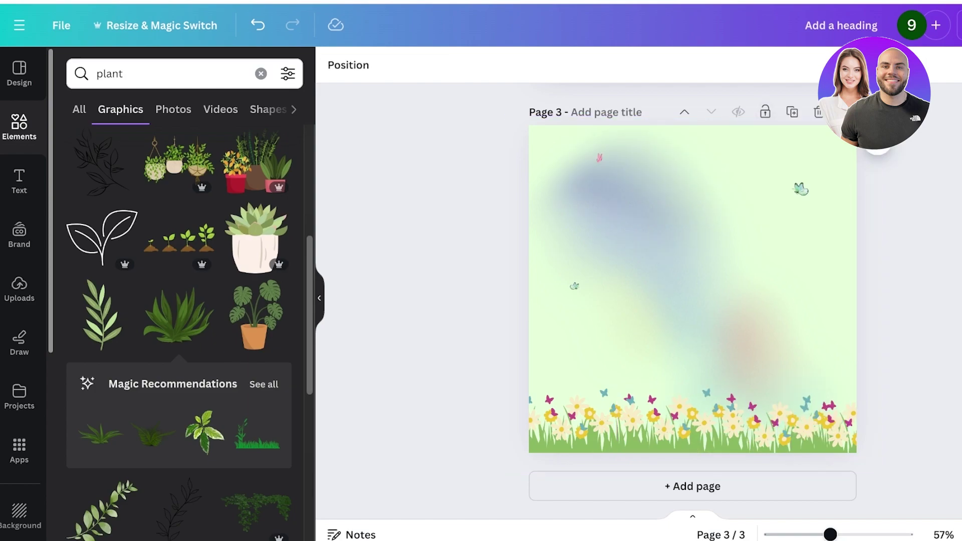
pyautogui.click(257, 25)
# Step: Replace page 3's text with the ChatGPT lines "With bee, with frog, with fish so fine, In sun and moon, his day did shine"
pyautogui.hotkey('ctrl', 'Tab')
pyautogui.moveTo(378, 181); pyautogui.dragTo(564, 202)
pyautogui.hotkey('ctrl', 'c')
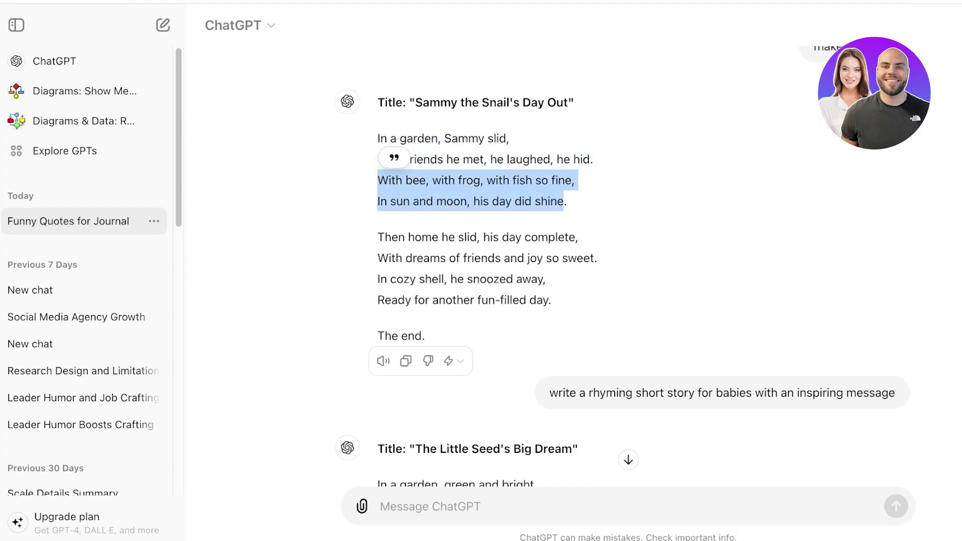
pyautogui.hotkey('ctrl', 'shift', 'Tab')
pyautogui.click(660, 195)
pyautogui.tripleClick(661, 196)
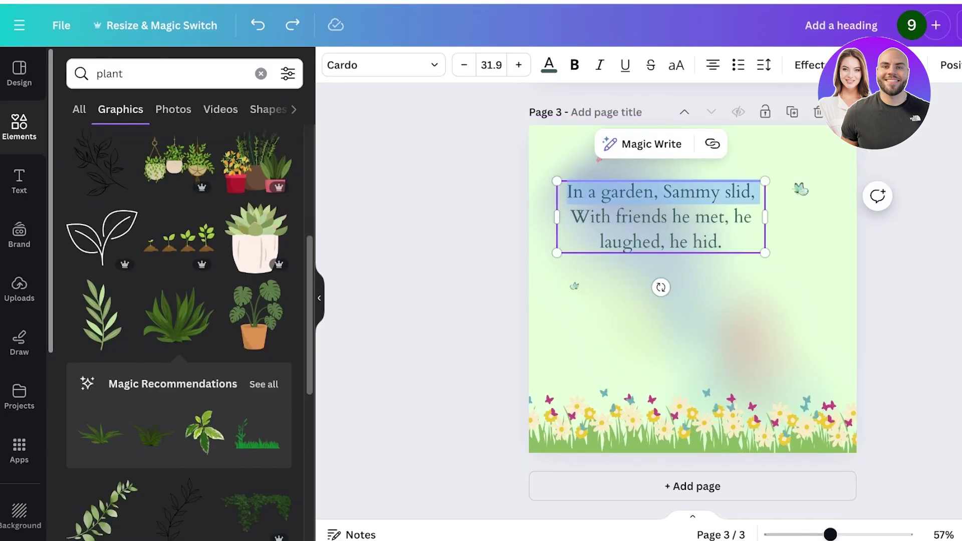
pyautogui.hotkey('ctrl', 'a')
pyautogui.hotkey('ctrl', 'v')
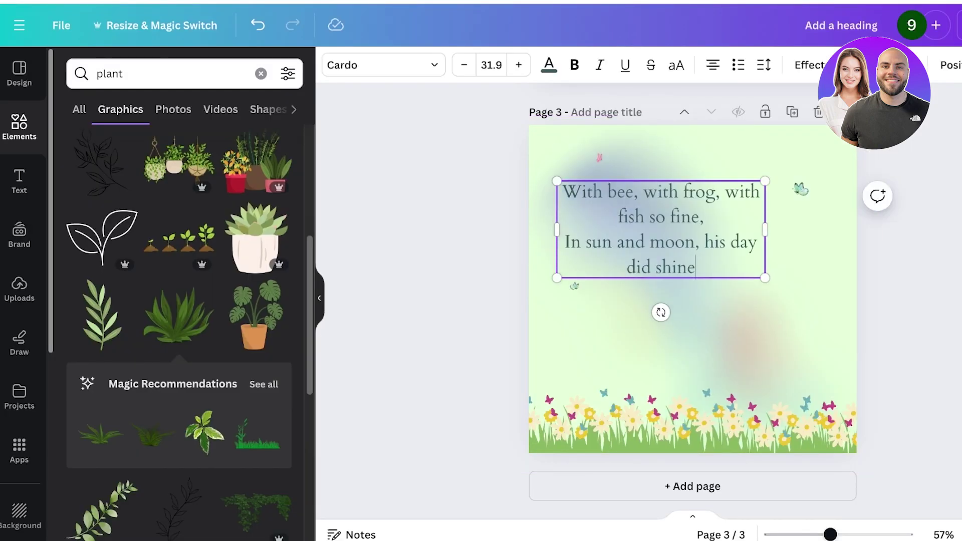
pyautogui.moveTo(766, 230); pyautogui.dragTo(810, 230)
# Step: Delete the leftmost flower strip on page 3 and search the elements for "sun"
pyautogui.click(580, 426)
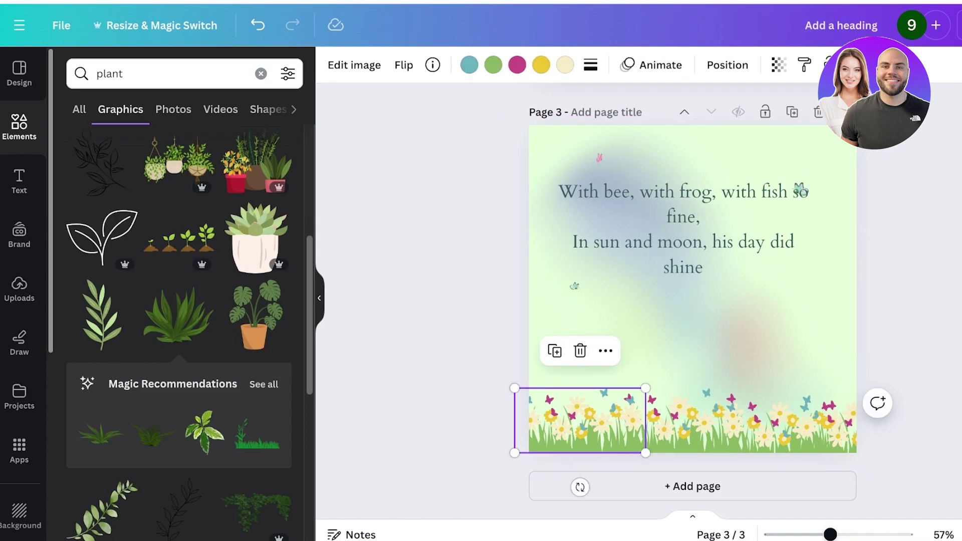
pyautogui.press('Delete')
pyautogui.click(261, 74)
pyautogui.write('sun')
pyautogui.press('Return')
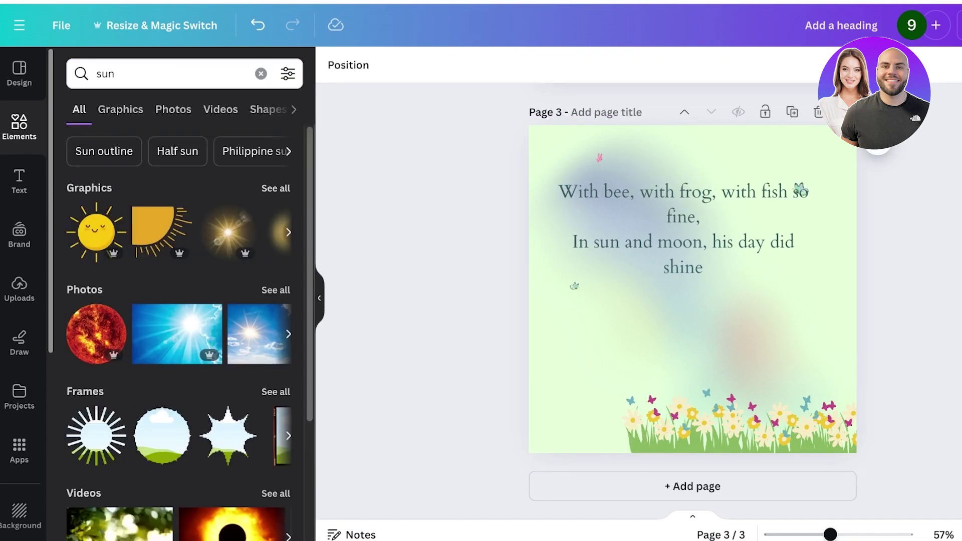
# Step: Add the smiling yellow sun graphic, shrink it to about half size and place it in page 3's upper-right corner
pyautogui.click(275, 188)
pyautogui.click(102, 214)
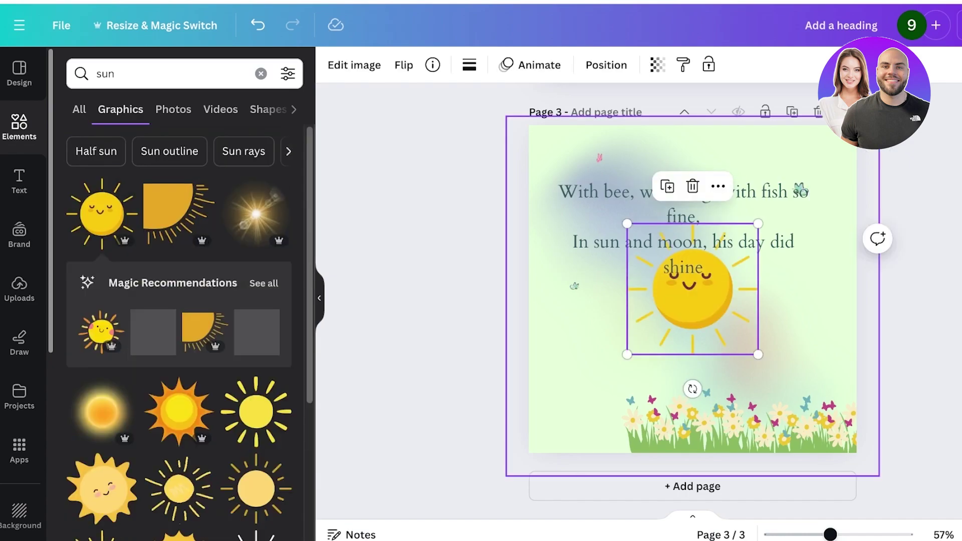
pyautogui.moveTo(627, 354); pyautogui.dragTo(695, 286)
pyautogui.moveTo(727, 255); pyautogui.dragTo(793, 158)
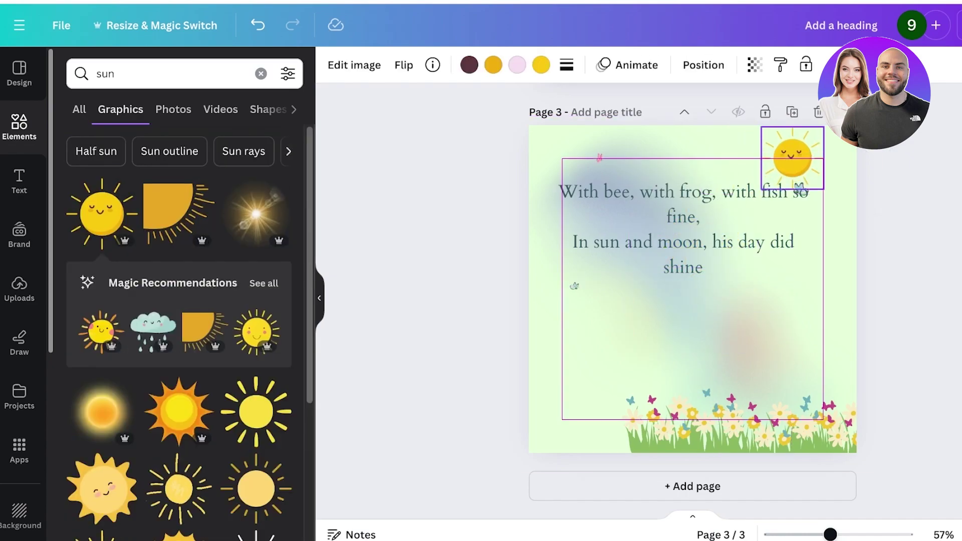
# Step: Narrow page 3's text block, move it clear of the sun and set its font size to 28.5
pyautogui.moveTo(684, 230); pyautogui.dragTo(656, 230)
pyautogui.moveTo(782, 279); pyautogui.dragTo(700, 247)
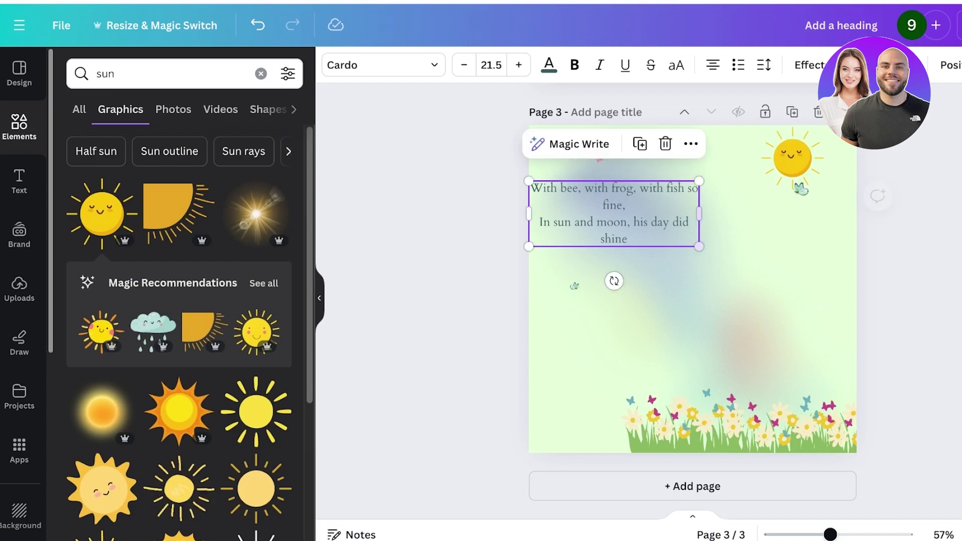
pyautogui.moveTo(614, 213); pyautogui.dragTo(663, 222)
pyautogui.click(519, 65)
pyautogui.click(519, 66)
pyautogui.click(519, 65)
pyautogui.click(518, 65)
pyautogui.click(519, 66)
pyautogui.click(518, 65)
pyautogui.click(519, 65)
# Step: Delete the middle flower strip on page 3 and search the graphics for "pond"
pyautogui.click(683, 421)
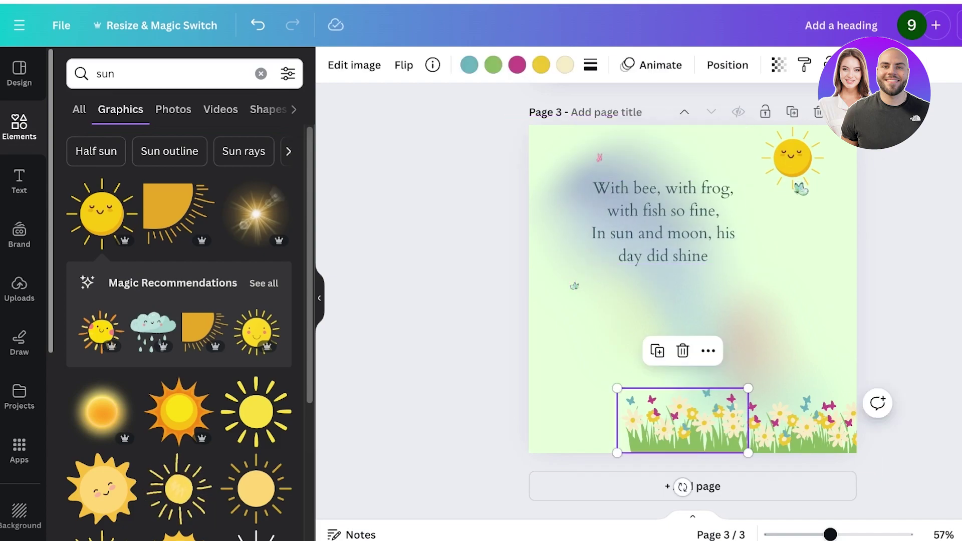
pyautogui.press('Delete')
pyautogui.click(261, 74)
pyautogui.write('pond')
pyautogui.press('Return')
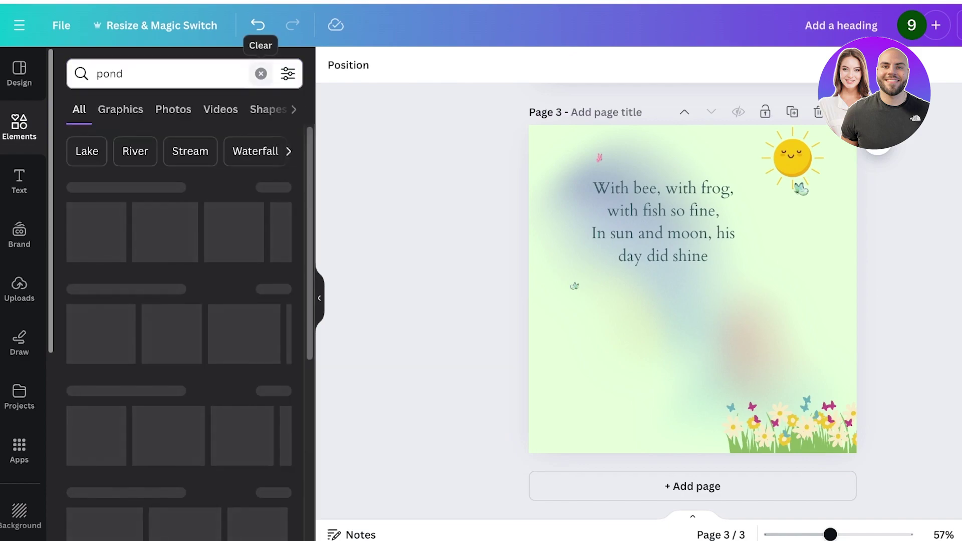
pyautogui.click(120, 109)
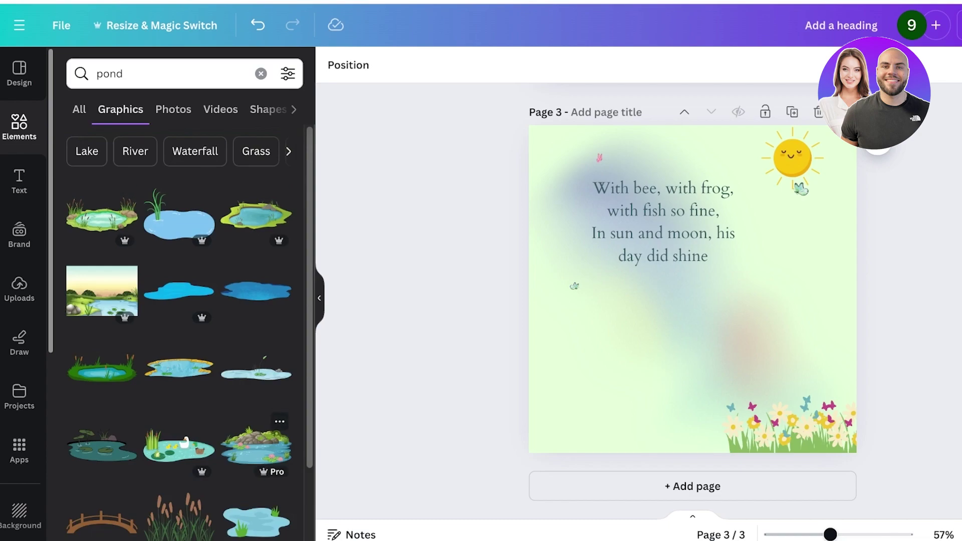
# Step: Add the duck pond with reeds along page 3's lower-left edge and shift the remaining flower strip partly off the right side
pyautogui.scroll(-2, 187, 442)
pyautogui.click(186, 346)
pyautogui.moveTo(694, 290); pyautogui.dragTo(652, 408)
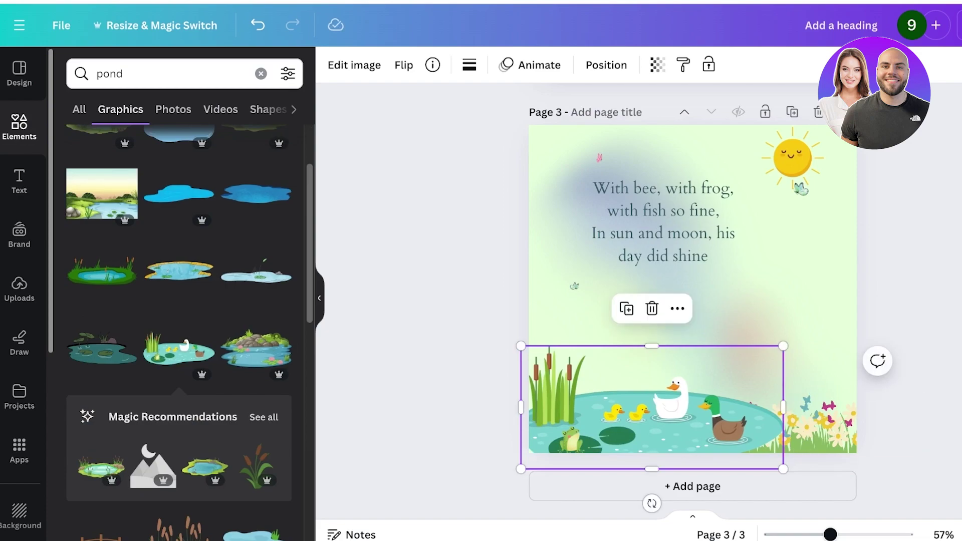
pyautogui.click(827, 426)
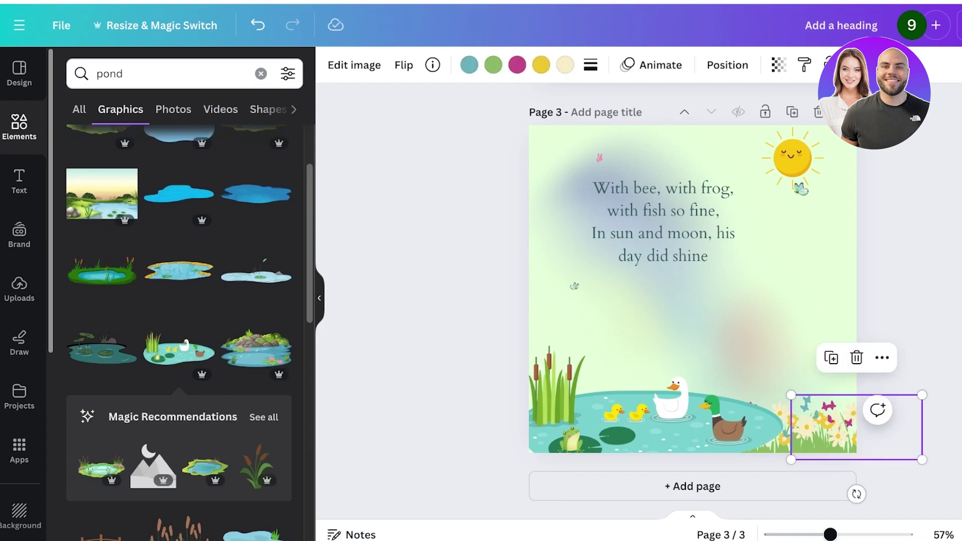
# Step: Add the recently used purple snail, slightly enlarged in page 3's lower-right corner, and show all graphics recommended for it
pyautogui.click(260, 73)
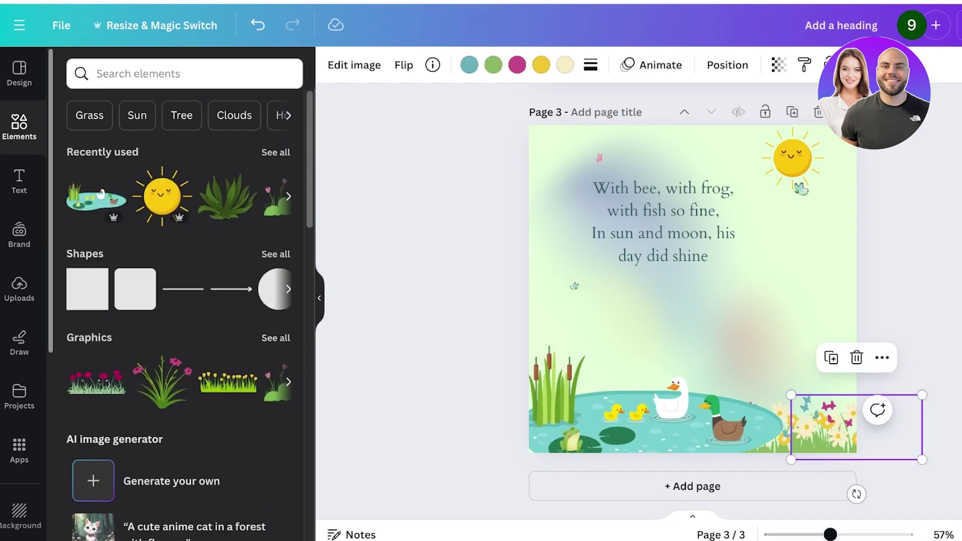
pyautogui.click(276, 152)
pyautogui.click(179, 286)
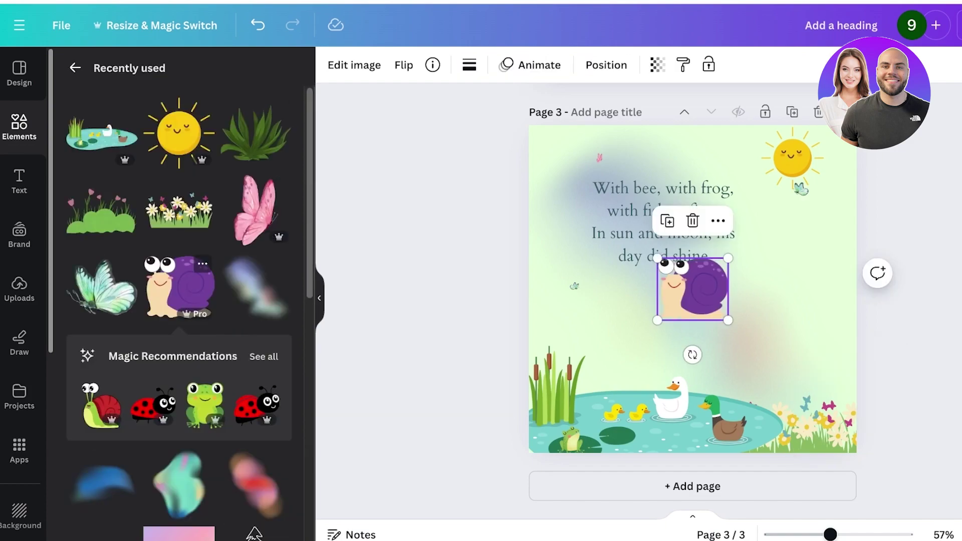
pyautogui.click(264, 356)
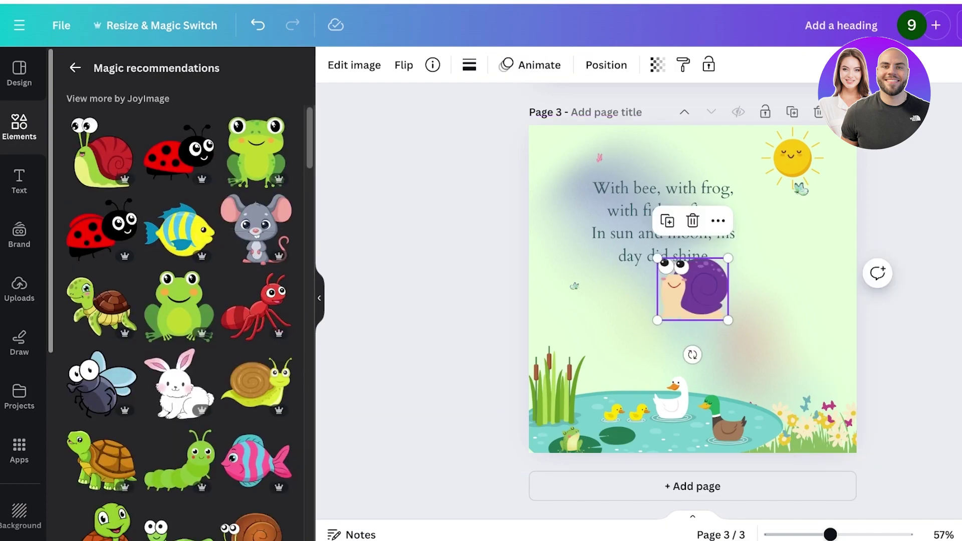
pyautogui.moveTo(693, 290); pyautogui.dragTo(810, 396)
pyautogui.moveTo(775, 364); pyautogui.dragTo(749, 341)
pyautogui.moveTo(797, 384); pyautogui.dragTo(810, 395)
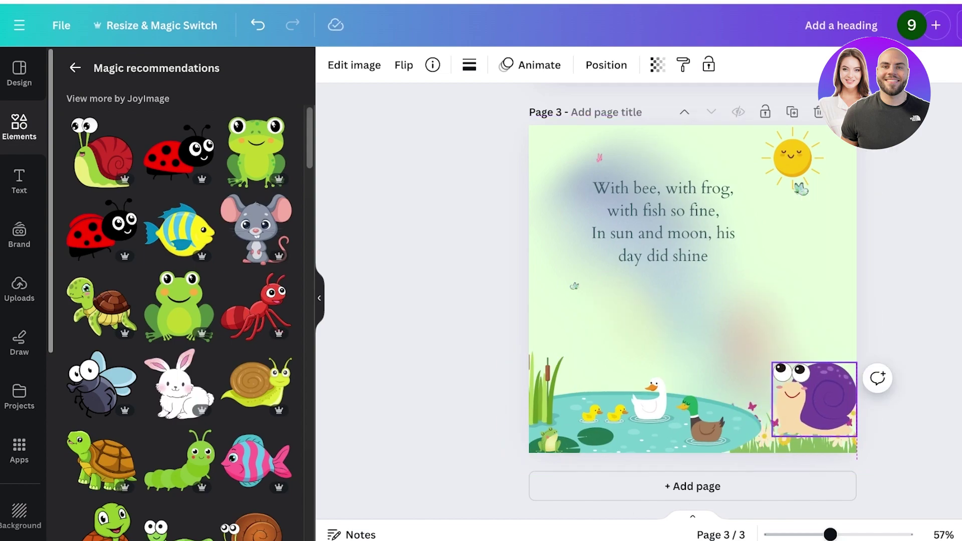
pyautogui.click(722, 321)
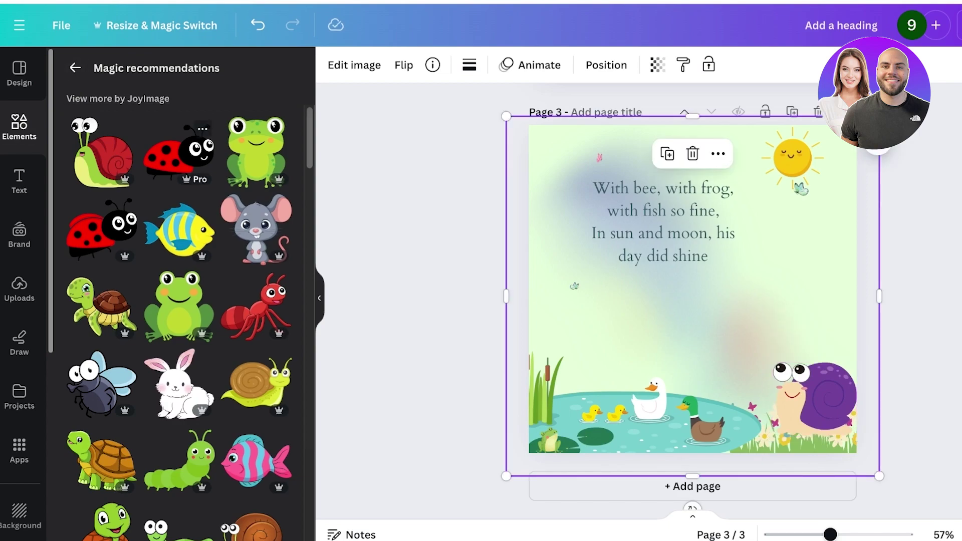
# Step: Place a small red ladybug facing the snail and shrink the pond into page 3's lower-left corner
pyautogui.moveTo(179, 150); pyautogui.dragTo(732, 385)
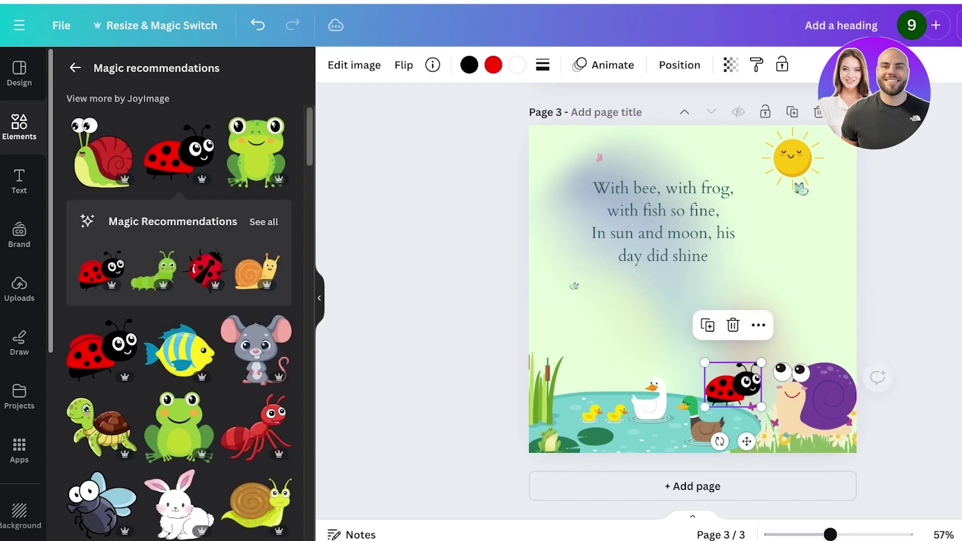
pyautogui.click(761, 409)
pyautogui.moveTo(762, 347); pyautogui.dragTo(690, 381)
pyautogui.moveTo(622, 426); pyautogui.dragTo(644, 410)
# Step: Move the flower strip under the snail and duplicate it to extend the flowers across the pond's right edge
pyautogui.click(752, 436)
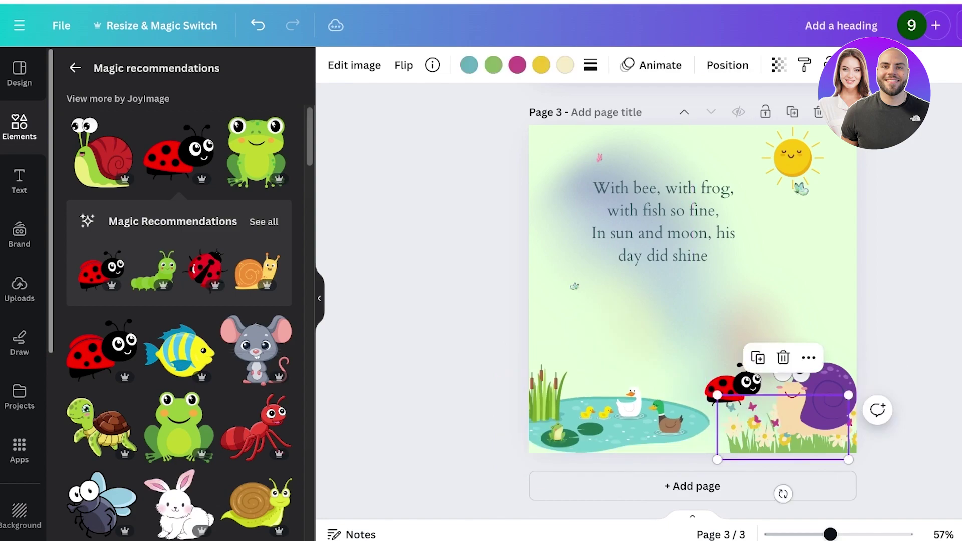
pyautogui.write('With bee, with frog, with fish so fine In sun and moon, his day did shine')
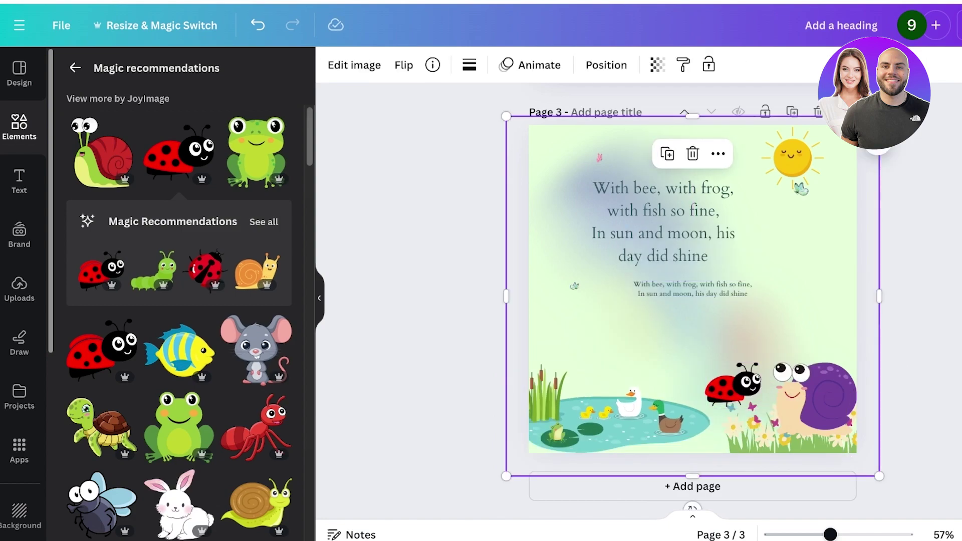
pyautogui.press('Delete')
pyautogui.moveTo(764, 437); pyautogui.dragTo(657, 437)
pyautogui.hotkey('ctrl', 'c')
pyautogui.hotkey('ctrl', 'v')
# Step: Flip the pond horizontally and move it partly off page 3's left edge so the reeds stand beside the flowers
pyautogui.click(602, 415)
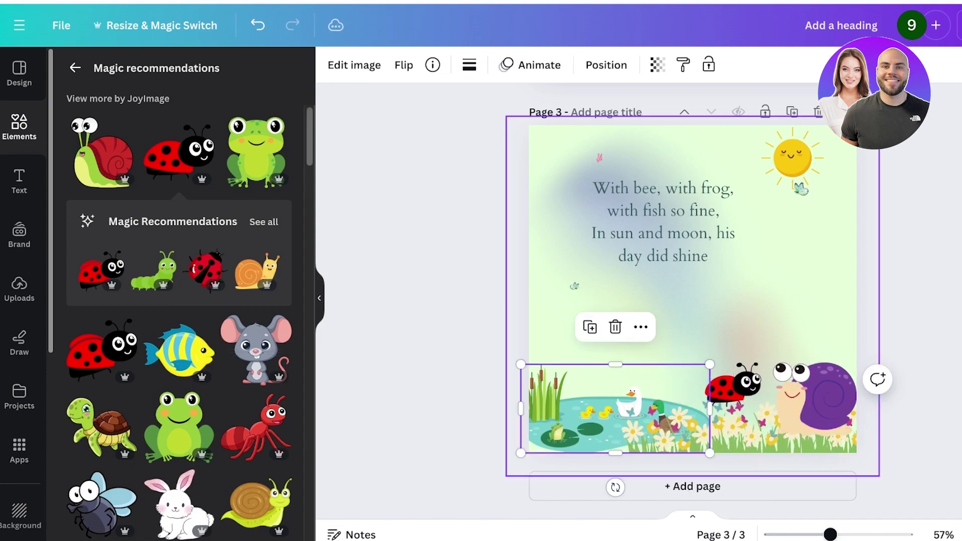
pyautogui.click(404, 64)
pyautogui.click(457, 101)
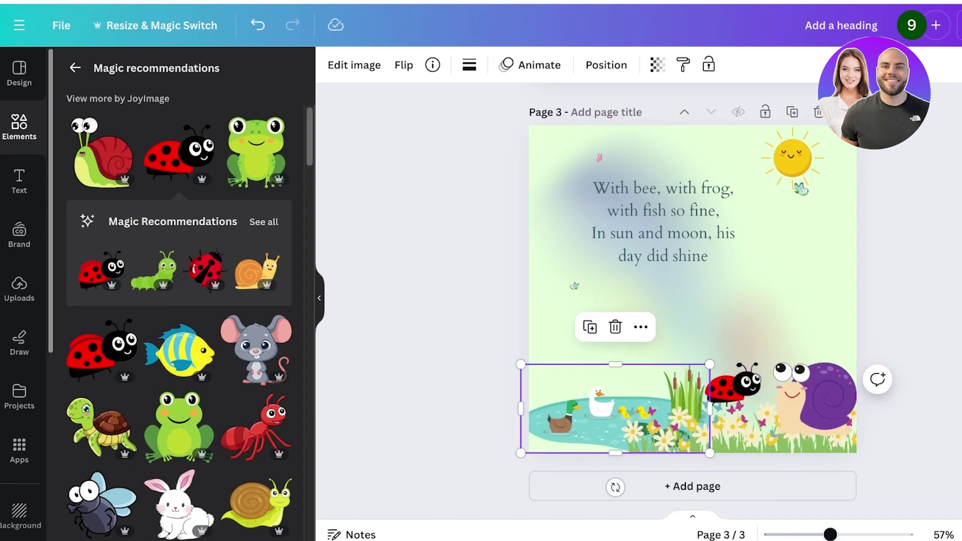
pyautogui.moveTo(616, 408); pyautogui.dragTo(537, 416)
# Step: Shift the left flower strip slightly toward the pond and lower the ladybug into the flowers, farther from the snail
pyautogui.moveTo(679, 434); pyautogui.dragTo(664, 434)
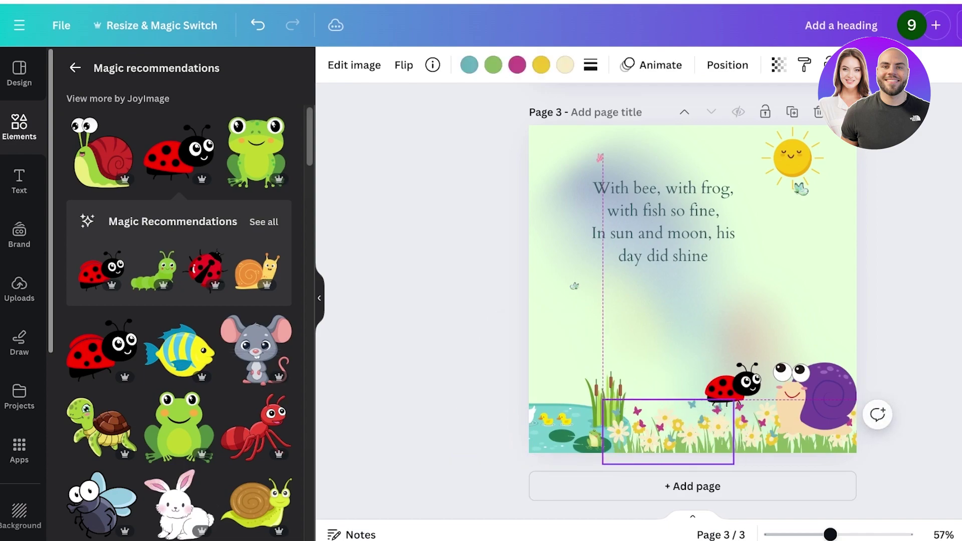
pyautogui.click(576, 336)
pyautogui.click(464, 326)
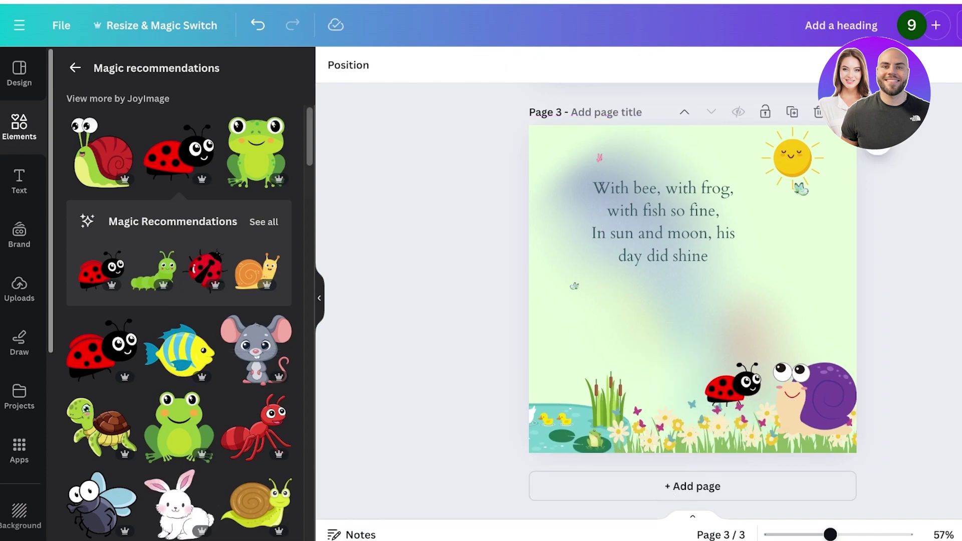
pyautogui.moveTo(733, 385); pyautogui.dragTo(697, 395)
pyautogui.press('Escape')
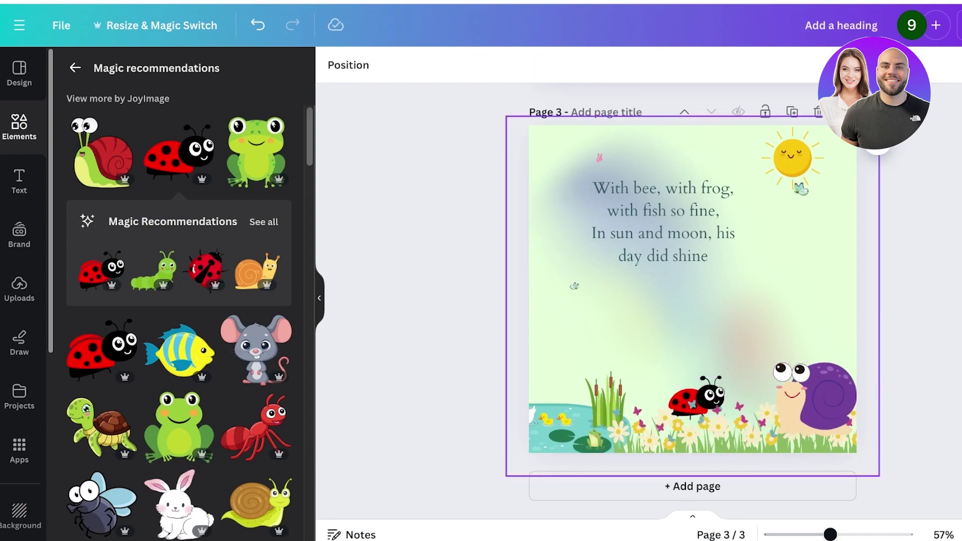
# Step: Duplicate page 3 and replace the copy's text with ChatGPT's four-line verse from "Then home he slid" to "fun-filled day."
pyautogui.click(693, 487)
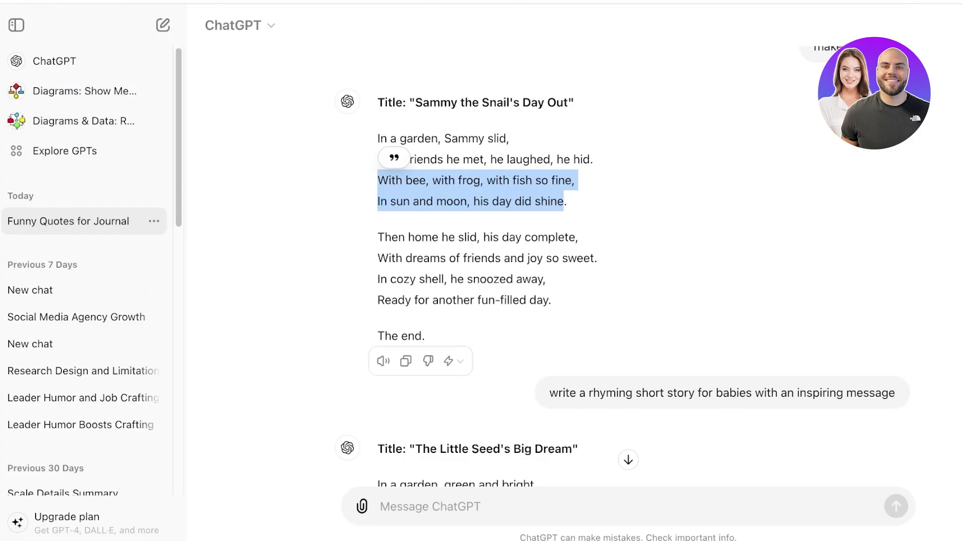
pyautogui.moveTo(377, 237); pyautogui.dragTo(552, 301)
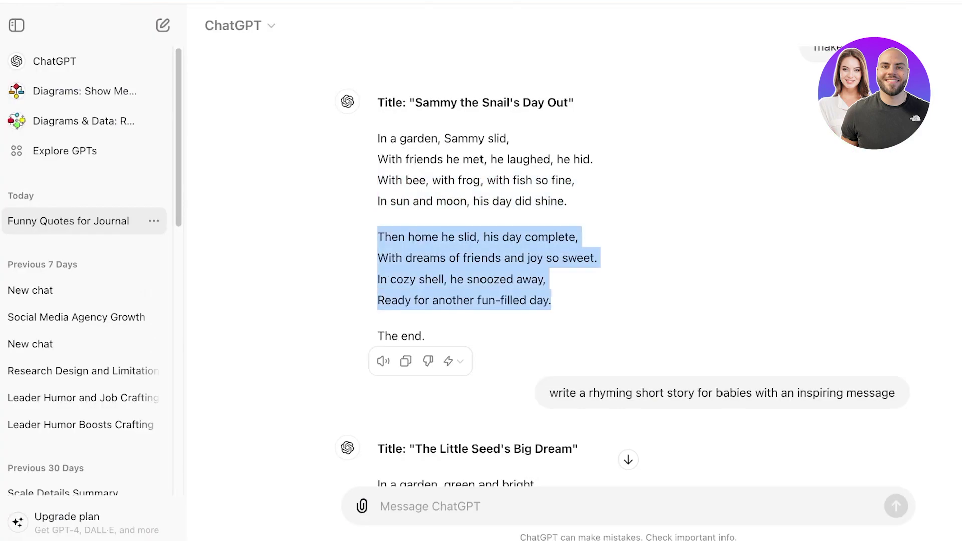
pyautogui.hotkey('ctrl', 'c')
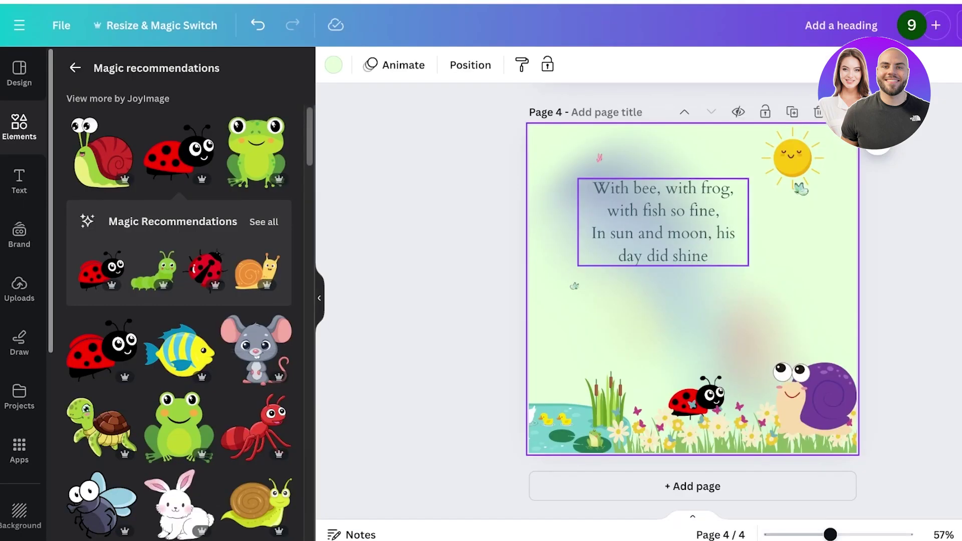
pyautogui.press('Return')
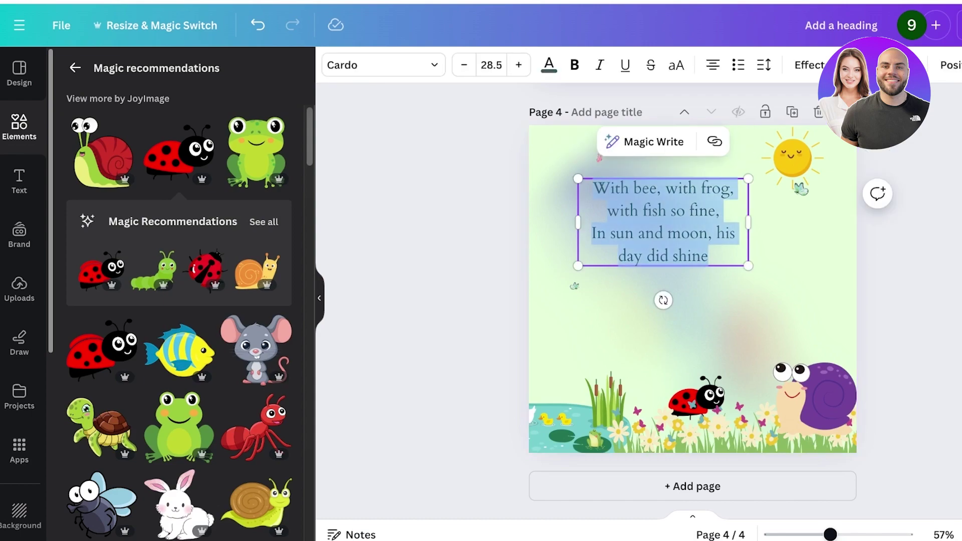
pyautogui.hotkey('ctrl', 'v')
# Step: Resize page 4's text block to font size 23.6 with each verse on one line and centre it horizontally
pyautogui.moveTo(785, 267); pyautogui.dragTo(841, 251)
pyautogui.moveTo(687, 206); pyautogui.dragTo(692, 223)
pyautogui.click(890, 246)
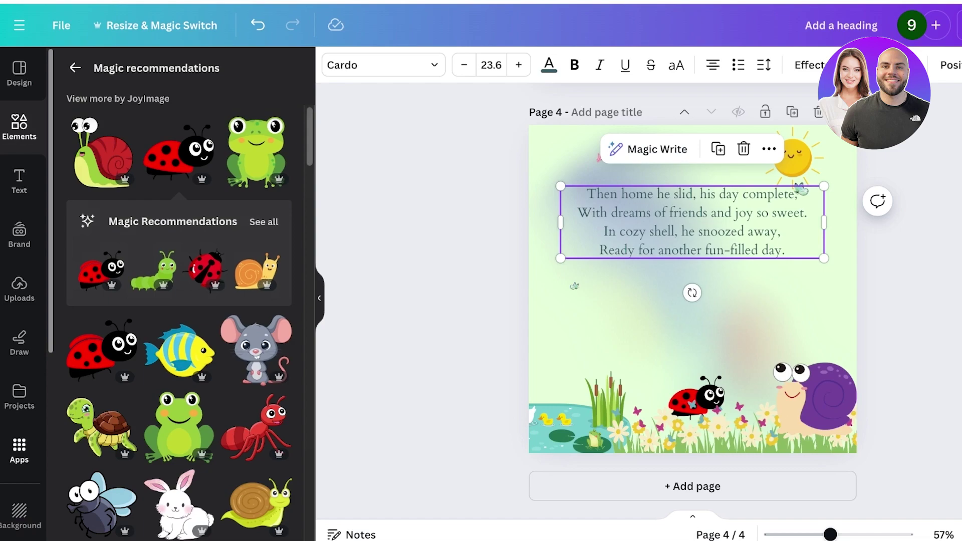
# Step: Search the Canva apps for "magic media" and open Magic Media's image description for editing
pyautogui.click(19, 450)
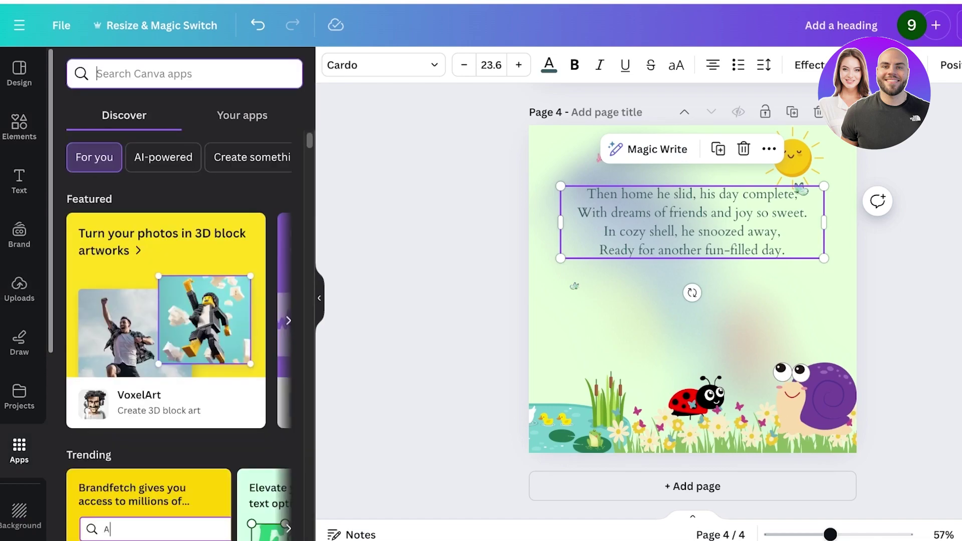
pyautogui.write('me')
pyautogui.write('gic')
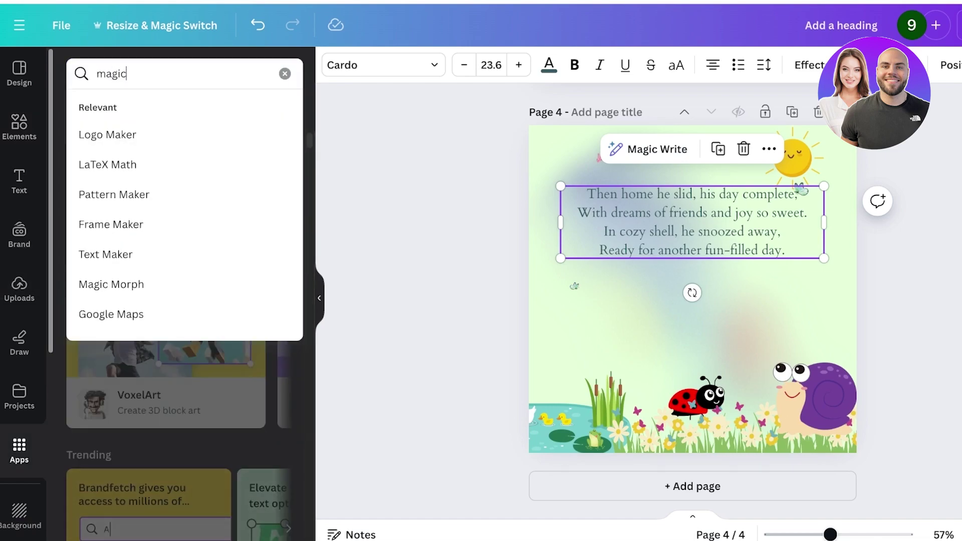
pyautogui.write(' media')
pyautogui.press('Return')
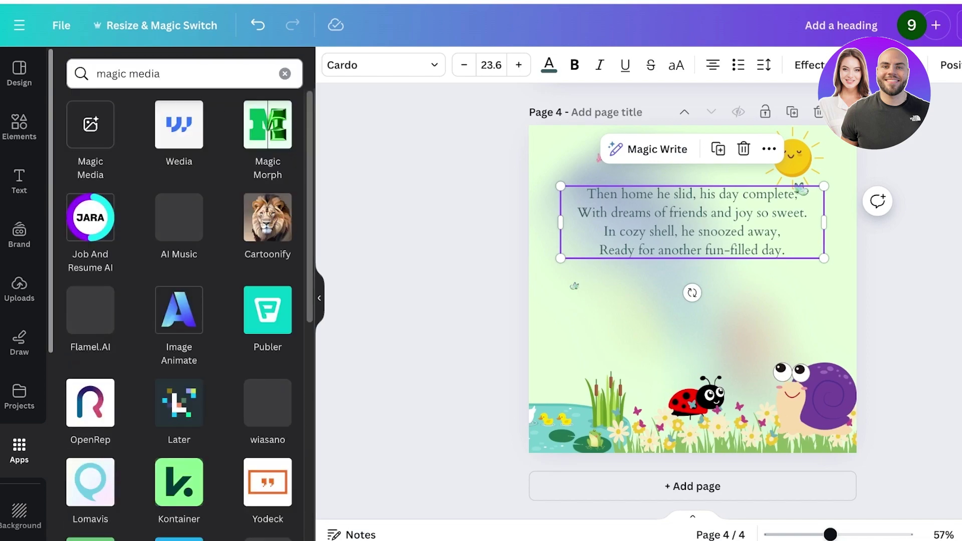
pyautogui.click(90, 125)
pyautogui.click(178, 210)
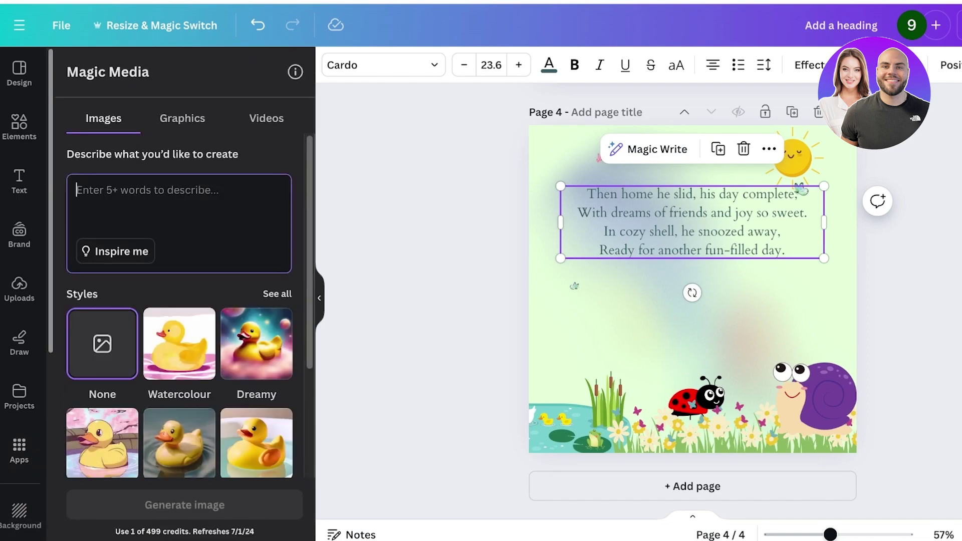
pyautogui.scroll(-1, 184, 300)
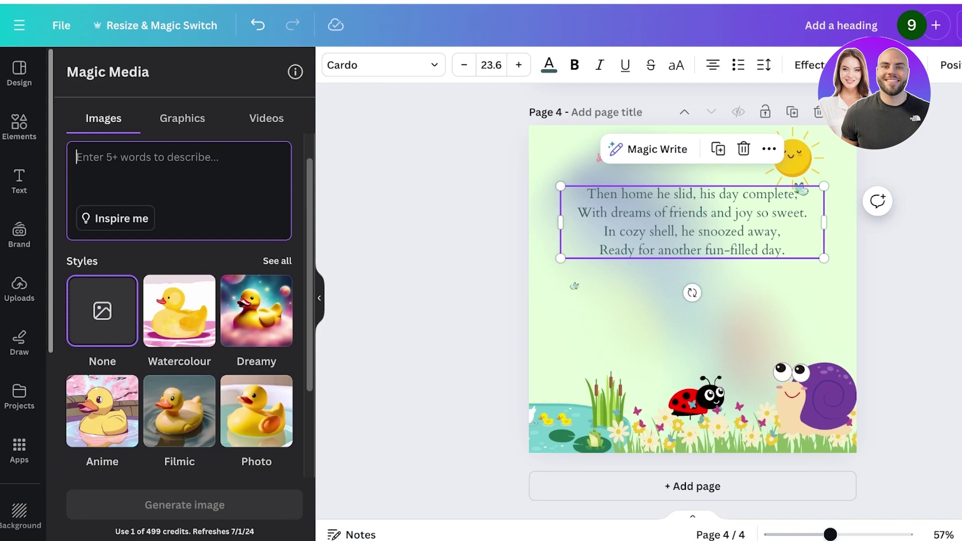
pyautogui.click(277, 260)
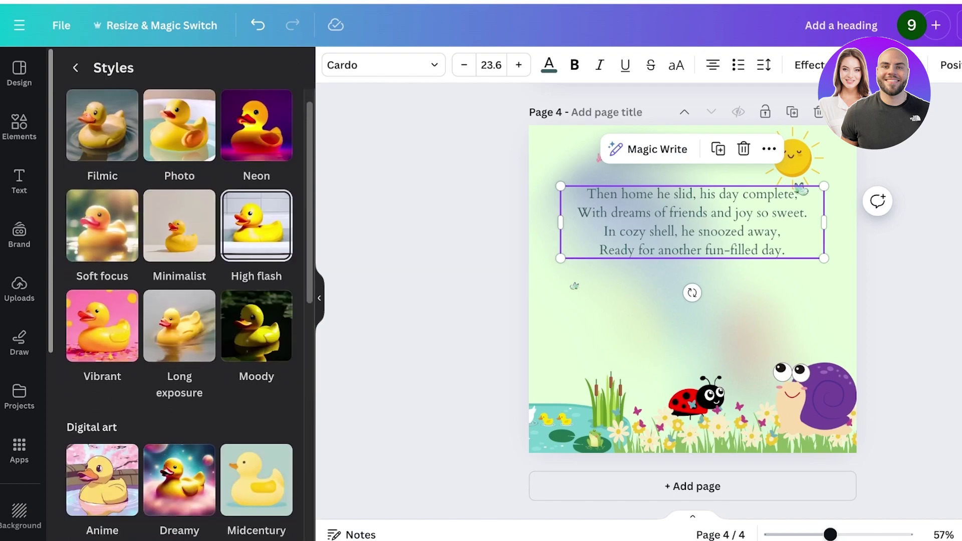
pyautogui.click(76, 67)
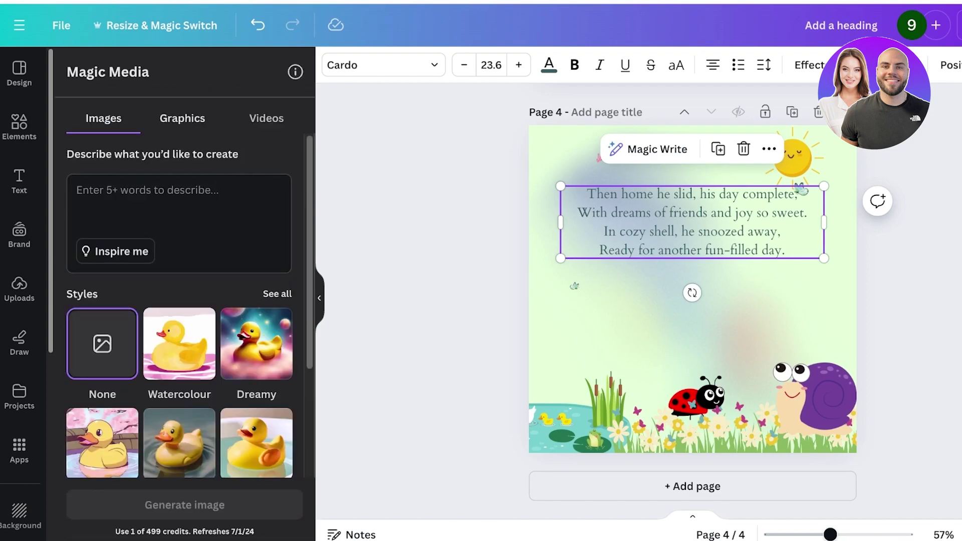
# Step: Generate graphics in Magic Media from the description "snail sleeping cutely"
pyautogui.click(183, 118)
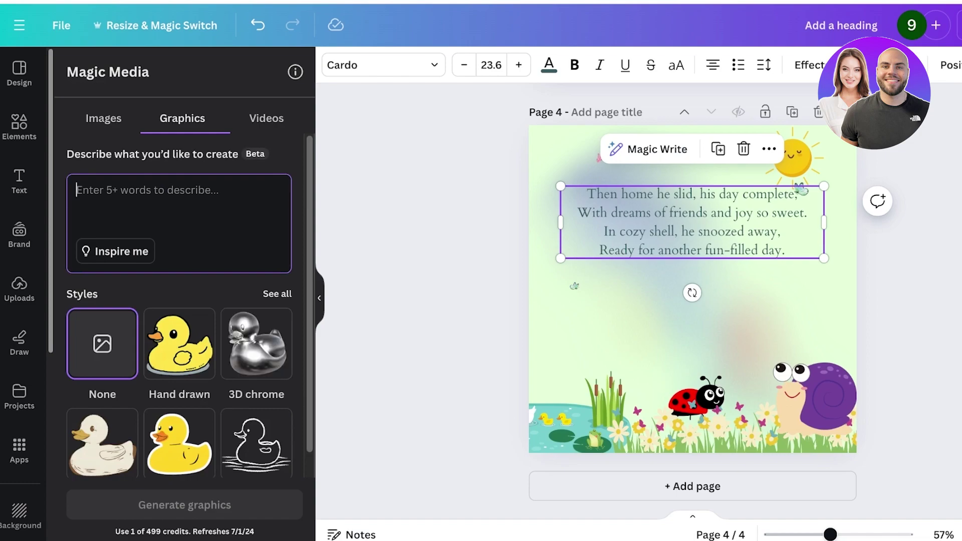
pyautogui.write('snail sleeping cutely')
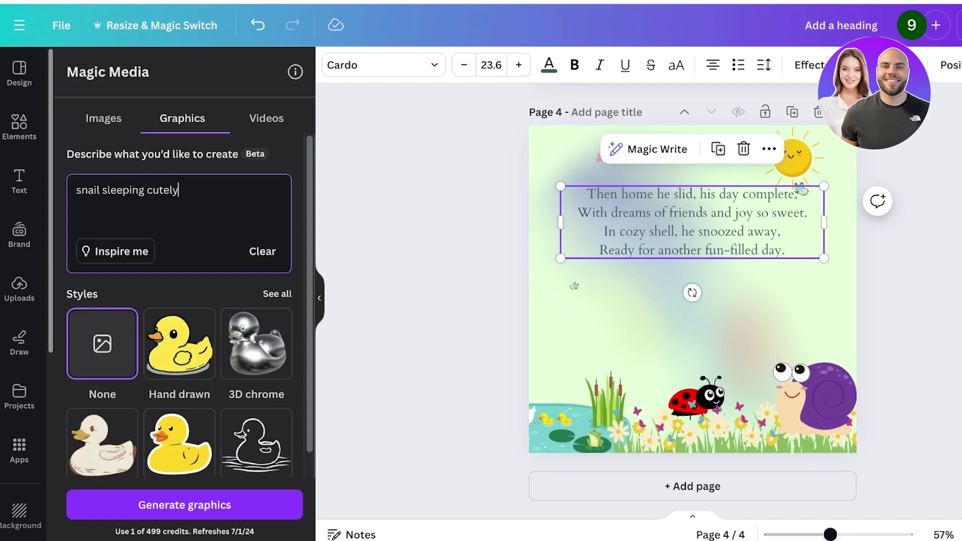
pyautogui.click(184, 505)
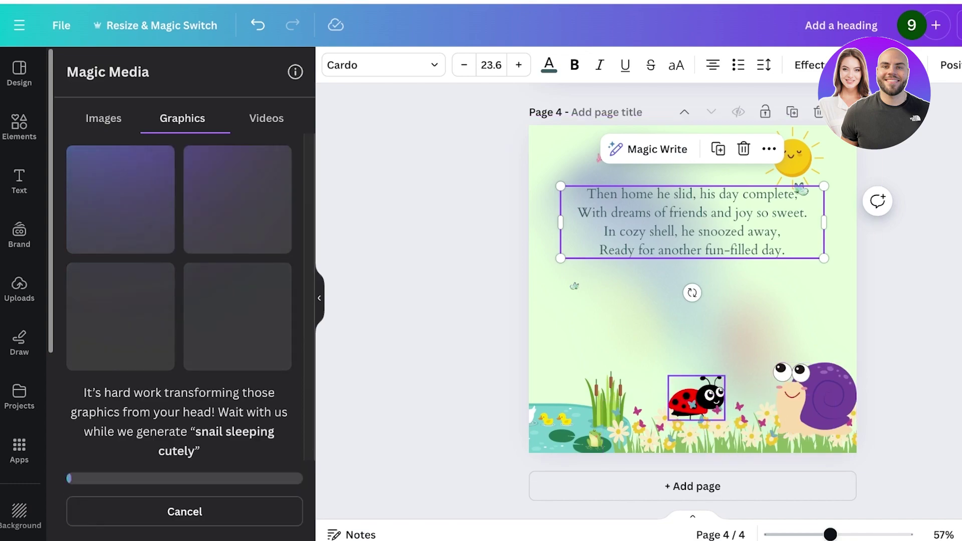
# Step: Delete the purple snail, the ladybug and the pond from page 4
pyautogui.click(815, 399)
pyautogui.press('Delete')
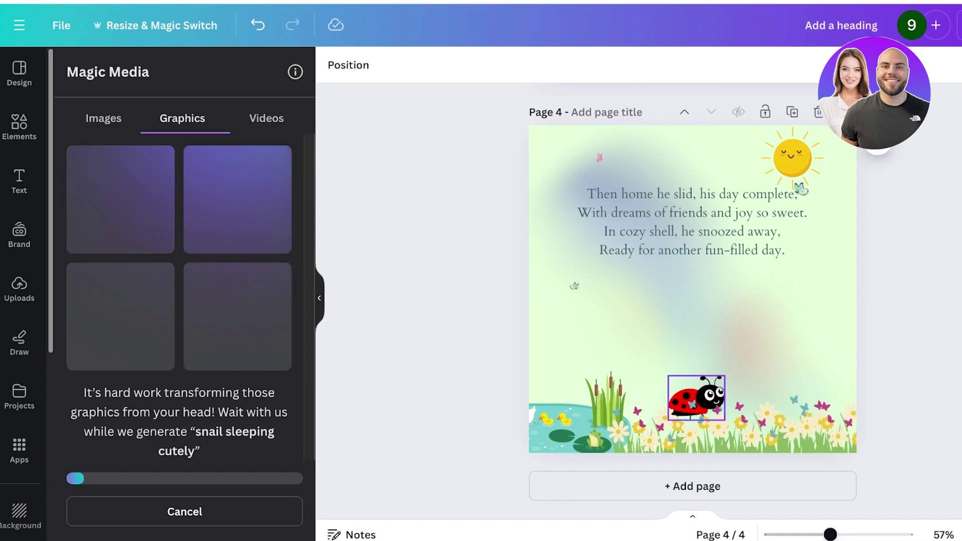
pyautogui.click(696, 401)
pyautogui.press('Delete')
pyautogui.click(668, 426)
pyautogui.click(567, 426)
pyautogui.press('Delete')
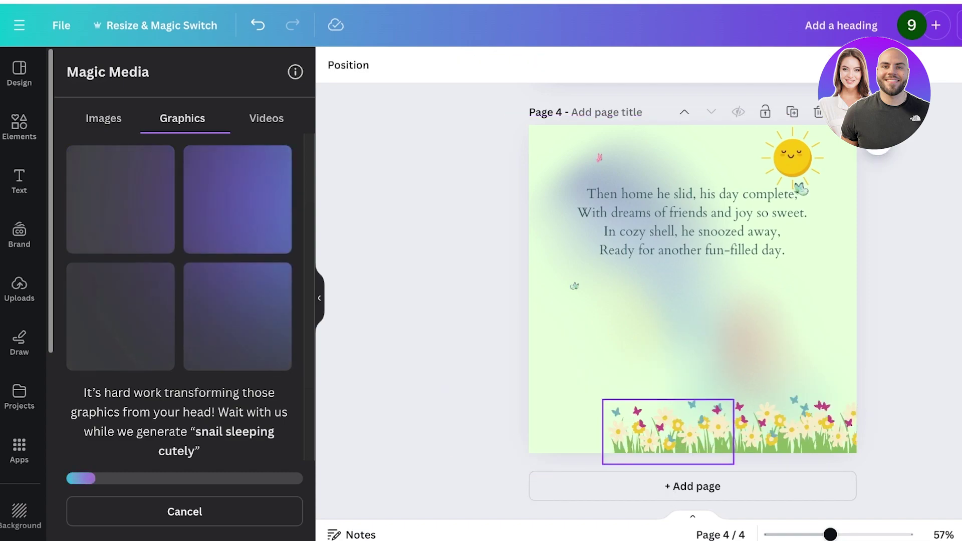
# Step: Move page 4's left flower strip into the empty bottom-left corner where the pond was, and delete the sun
pyautogui.click(669, 431)
pyautogui.moveTo(668, 432); pyautogui.dragTo(581, 431)
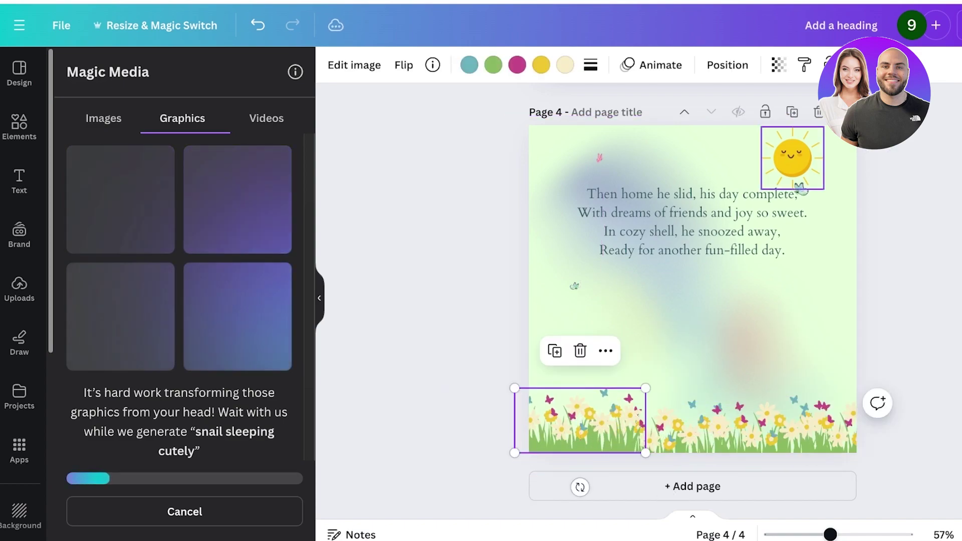
pyautogui.click(793, 158)
pyautogui.press('Delete')
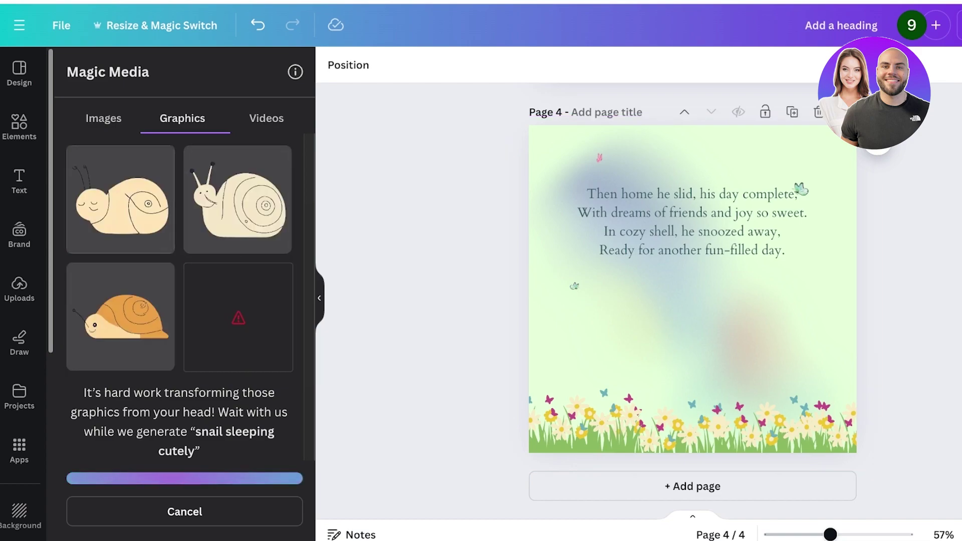
# Step: Generate Magic Media images from the description "a cute snail sleeping"
pyautogui.click(104, 119)
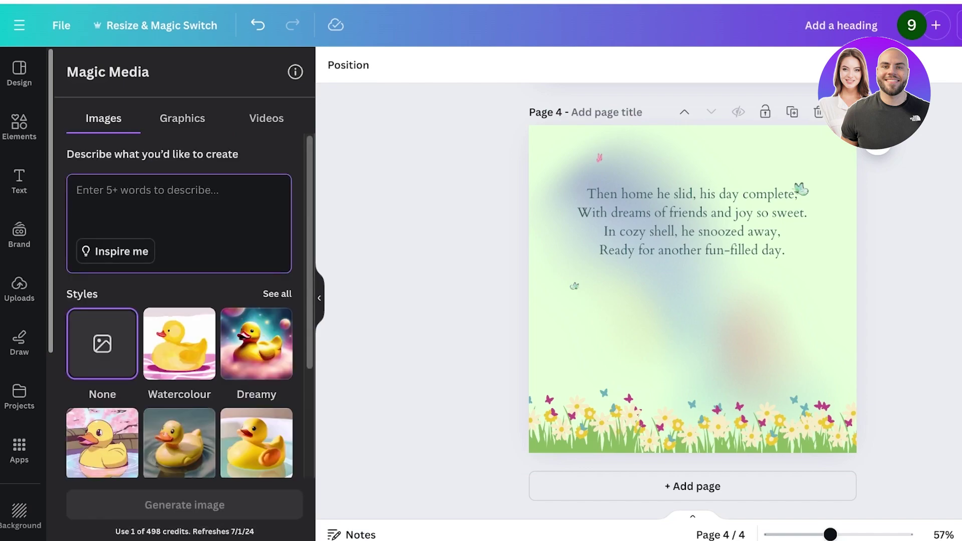
pyautogui.write('a cute snail sleeping')
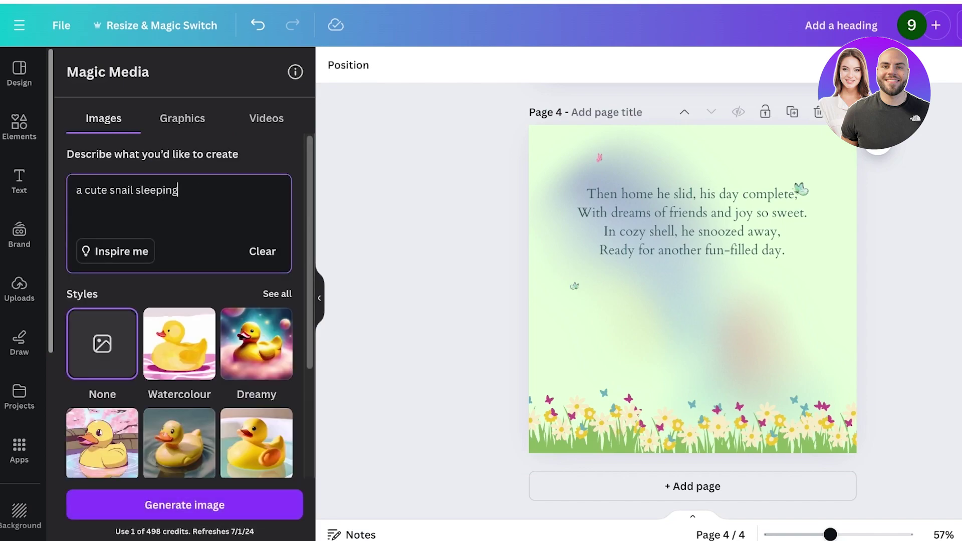
pyautogui.press('Return')
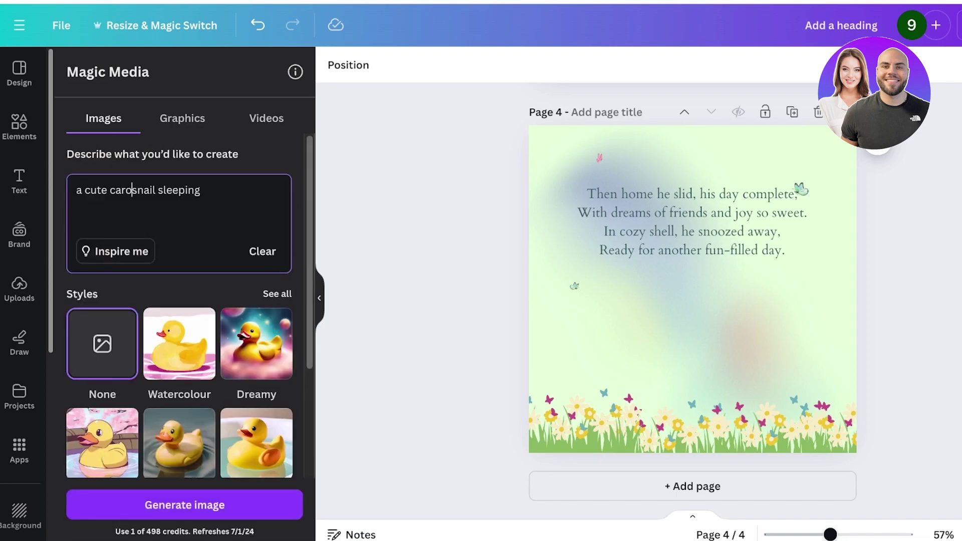
# Step: Reword the image description to "a cute cartoon snail sleeping"
pyautogui.write('t')
pyautogui.press('BackSpace')
pyautogui.press('BackSpace')
pyautogui.write('toon snail sleeping')
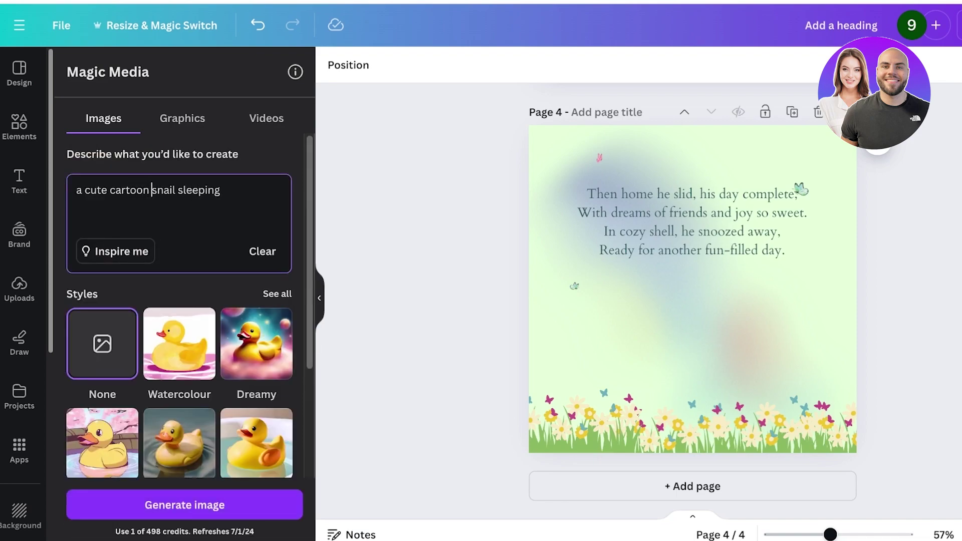
# Step: Choose the Playful style from the full style list and generate the cartoon snail images
pyautogui.scroll(-2, 180, 326)
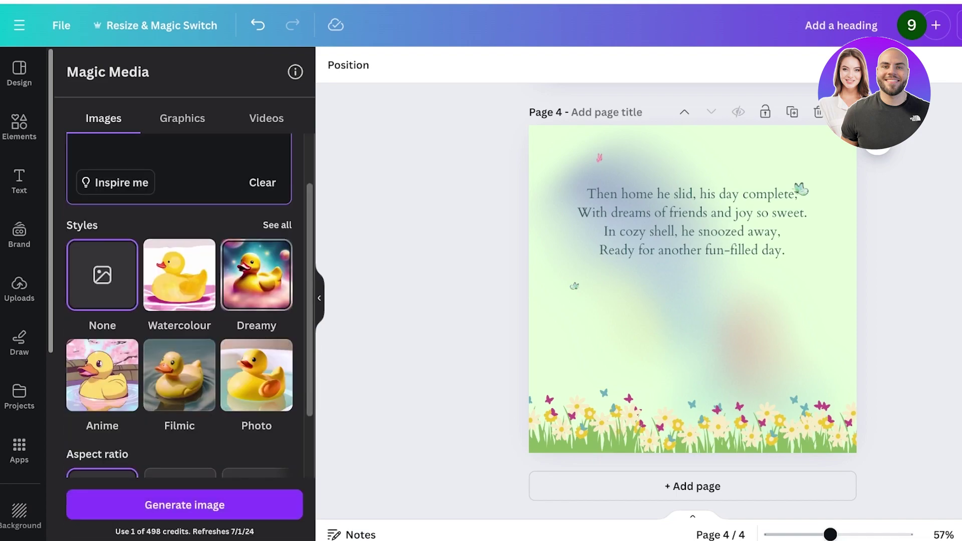
pyautogui.click(277, 225)
pyautogui.scroll(-10, 201, 251)
pyautogui.scroll(-3, 102, 359)
pyautogui.click(103, 233)
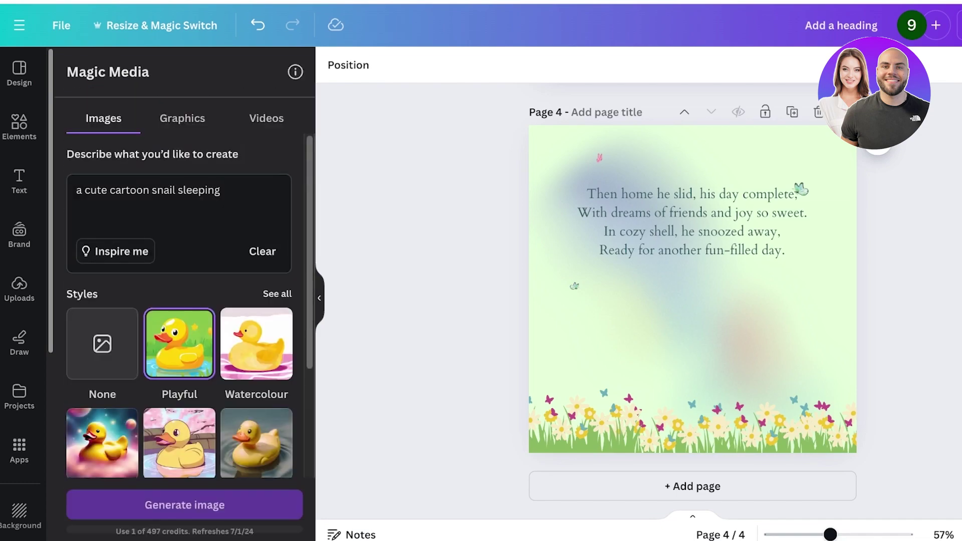
pyautogui.click(185, 505)
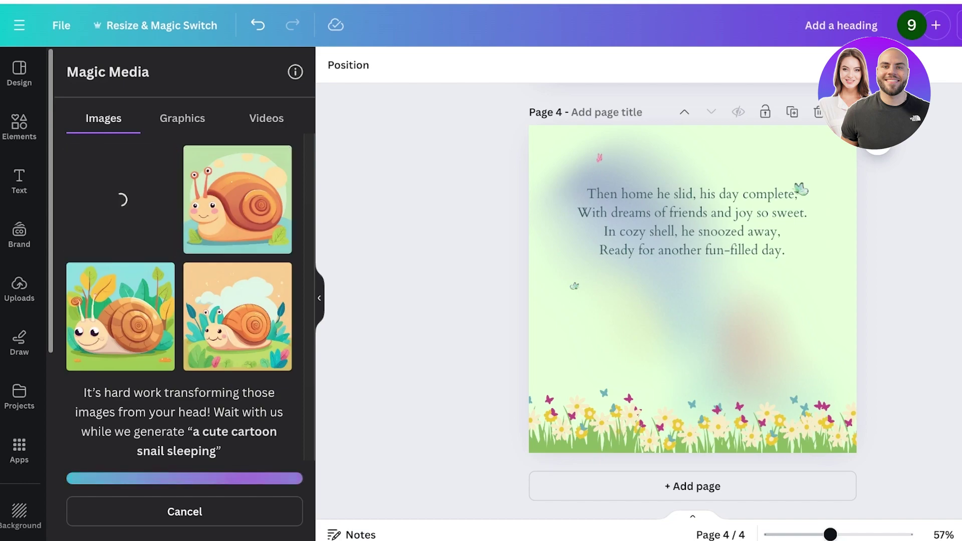
# Step: Try the generated snail image with the orange background and red mat on page 4 and remove it
pyautogui.doubleClick(120, 200)
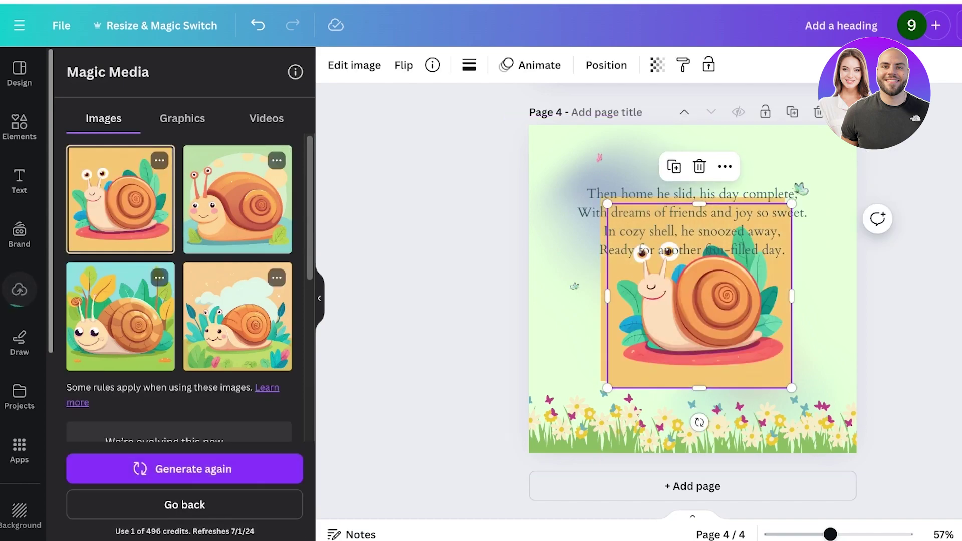
pyautogui.press('Delete')
pyautogui.moveTo(693, 290); pyautogui.dragTo(686, 351)
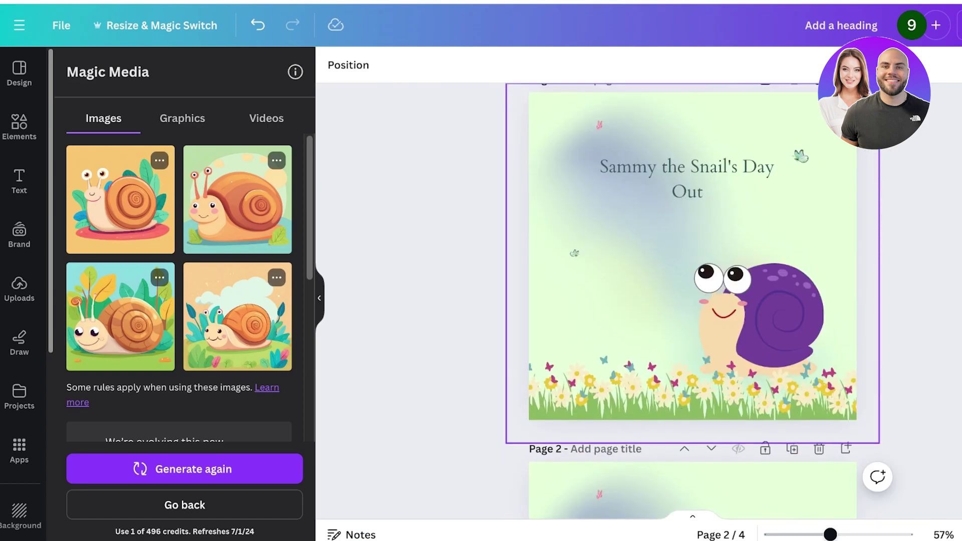
# Step: Share all four pages of the storybook to Simplebooklet Flip
pyautogui.scroll(-10, 692, 301)
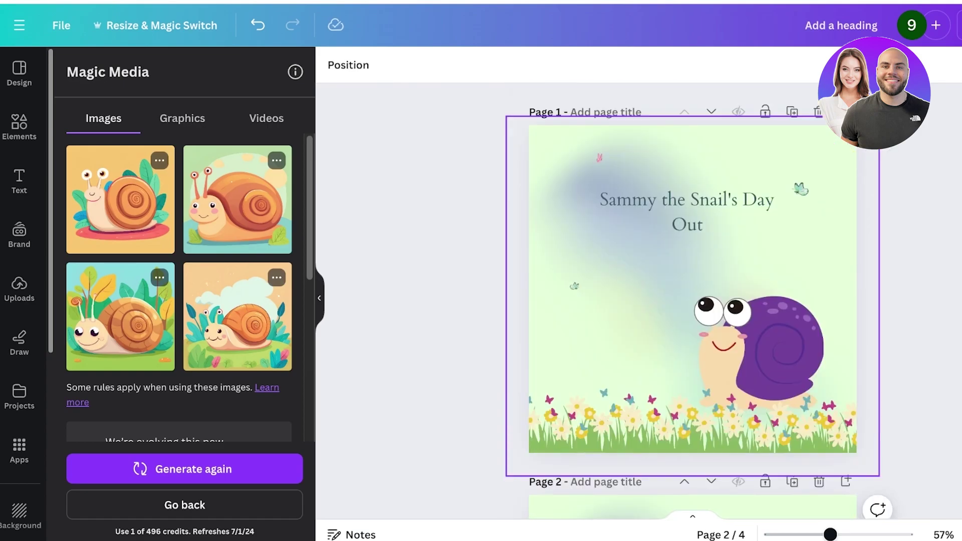
pyautogui.scroll(-12, 692, 300)
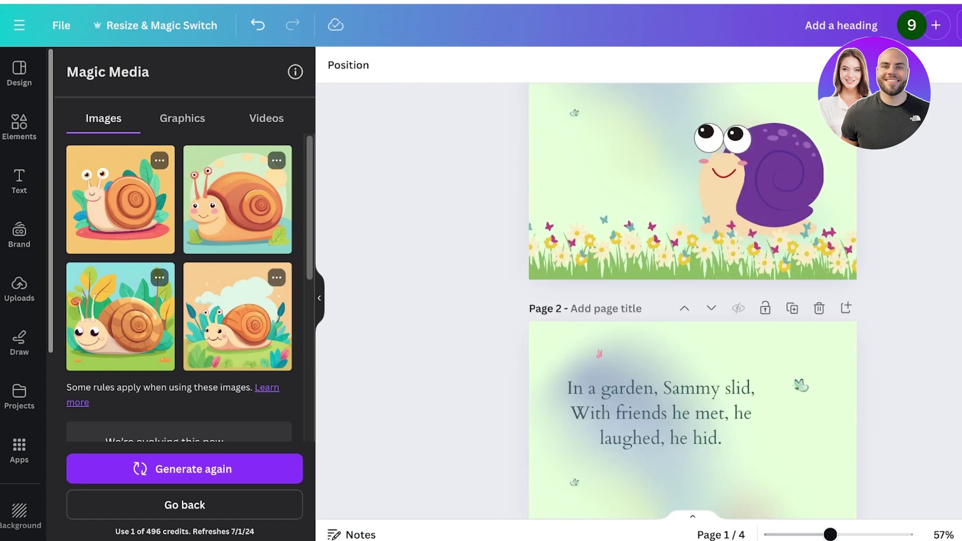
pyautogui.scroll(12, 692, 300)
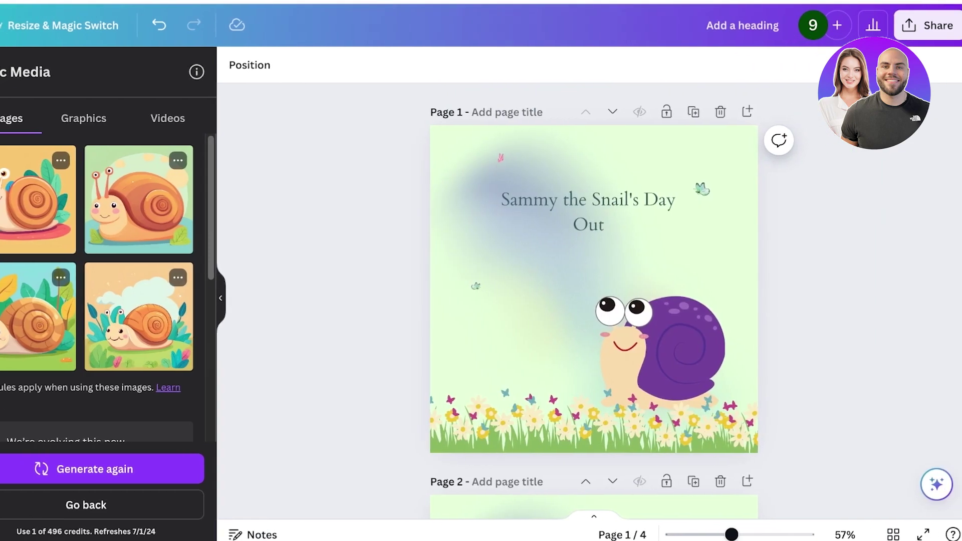
pyautogui.click(953, 25)
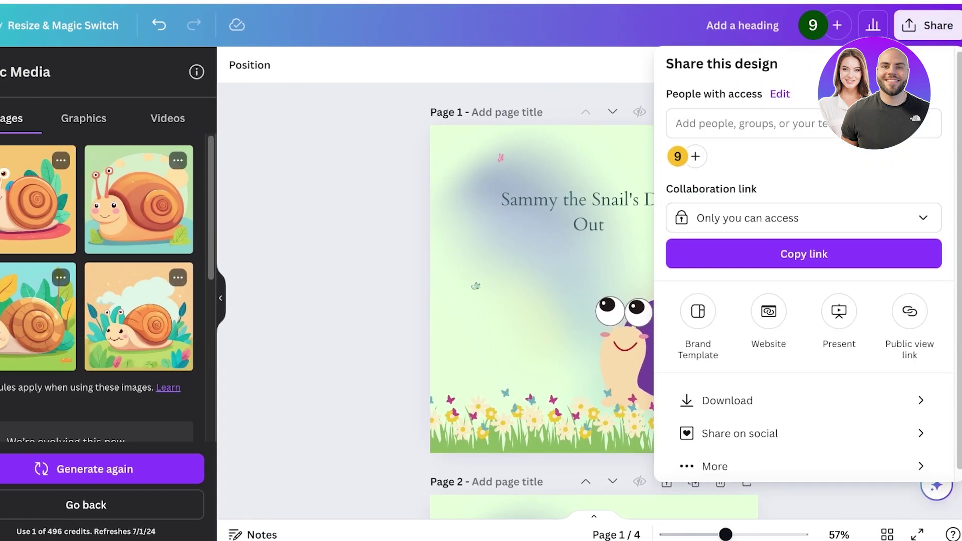
pyautogui.click(715, 456)
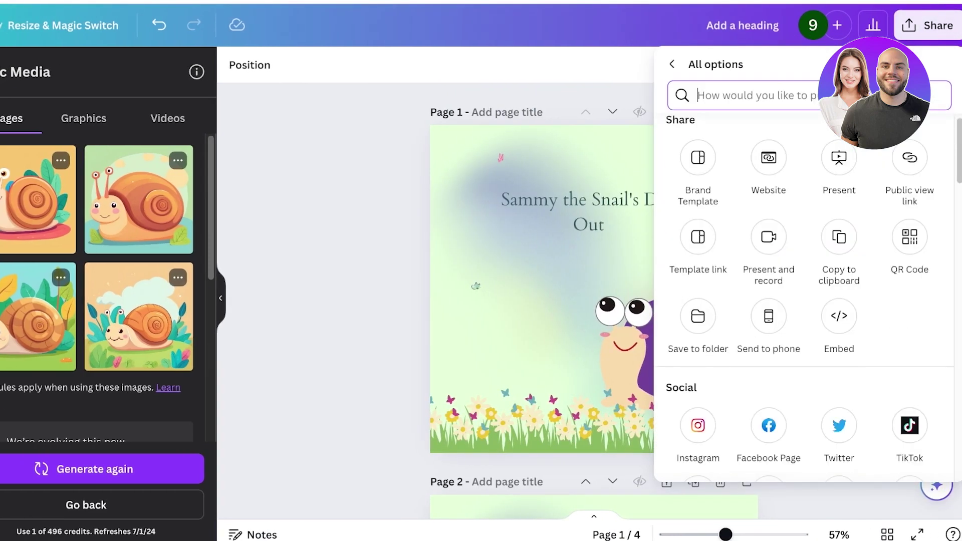
pyautogui.scroll(-10, 807, 301)
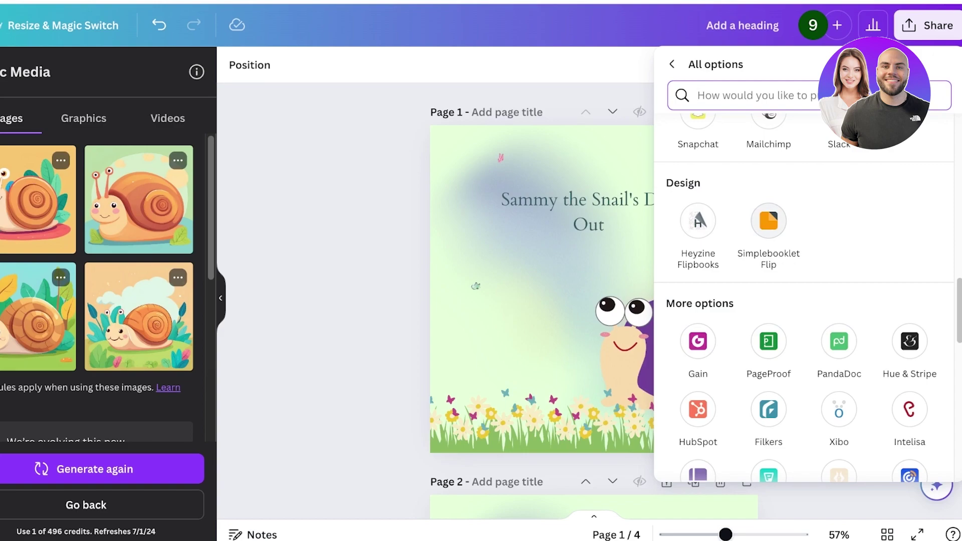
pyautogui.click(768, 220)
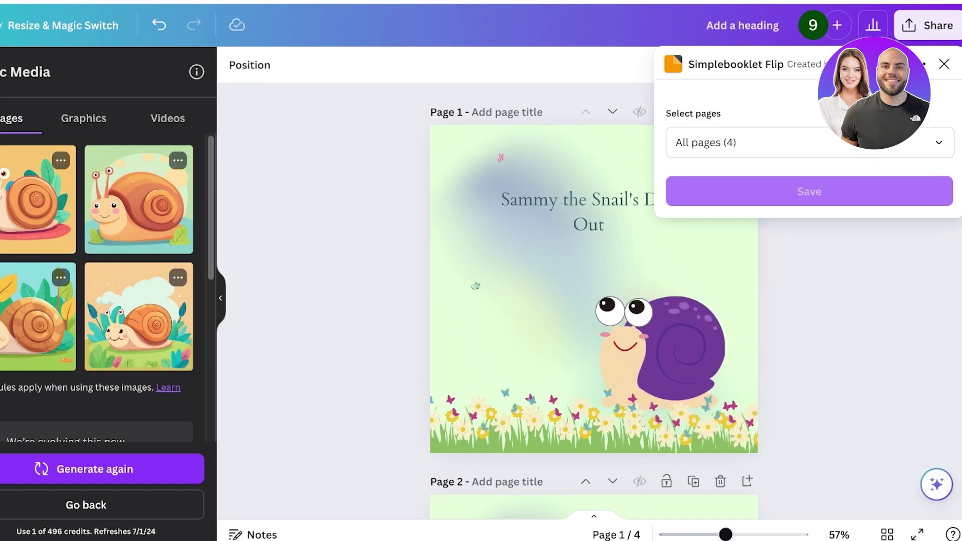
pyautogui.click(702, 191)
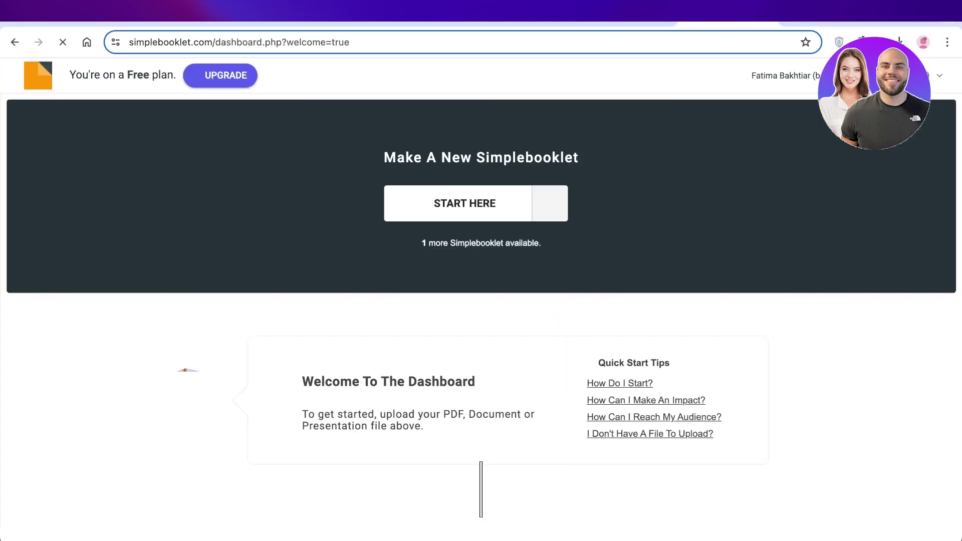
# Step: Open the upload source options for making a new Simplebooklet
pyautogui.click(464, 204)
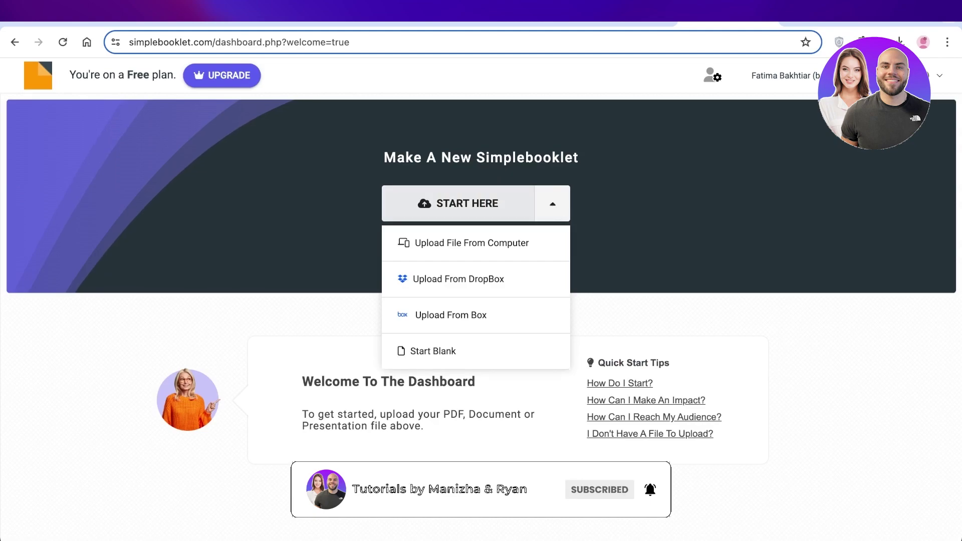